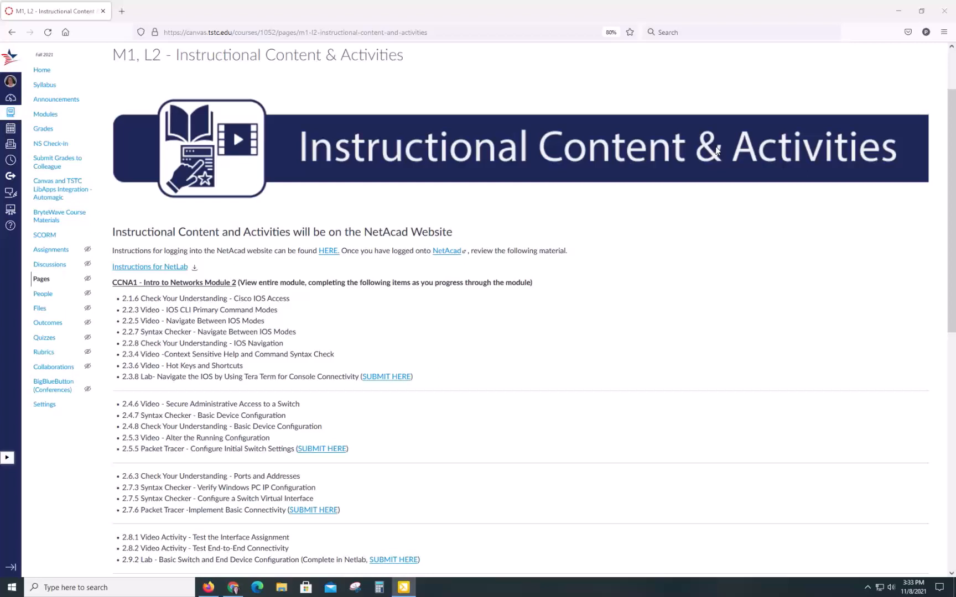
Open the 2.9.2 Lab assignment in Canvas and its grading rubric PDF
scroll(717, 151, down, 1)
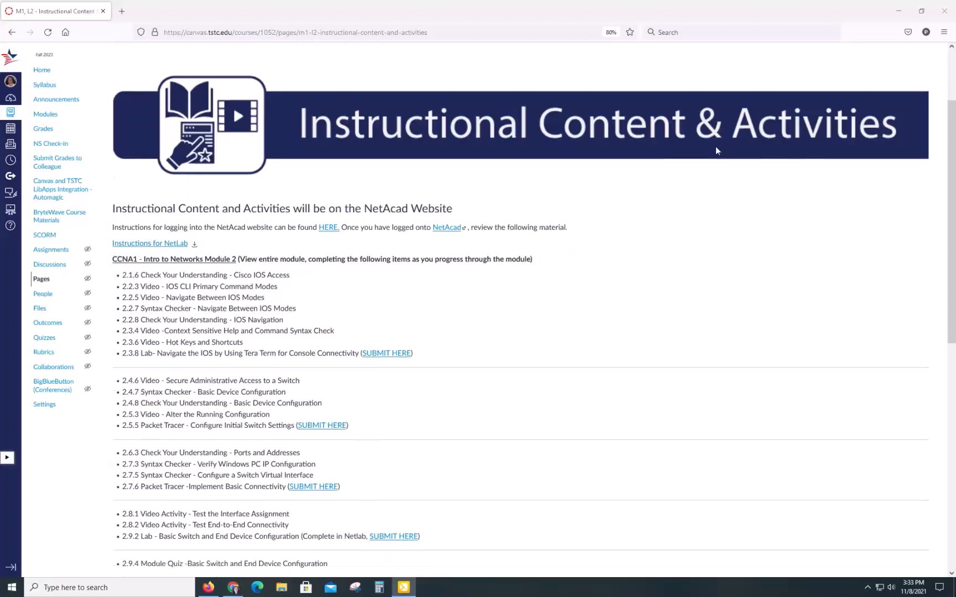
scroll(716, 151, up, 1)
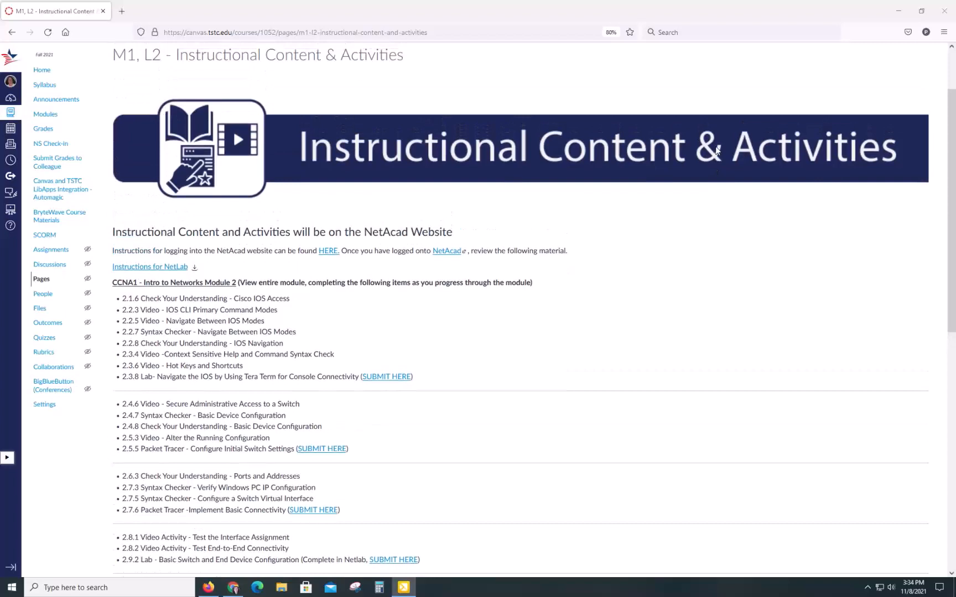
scroll(716, 150, down, 5)
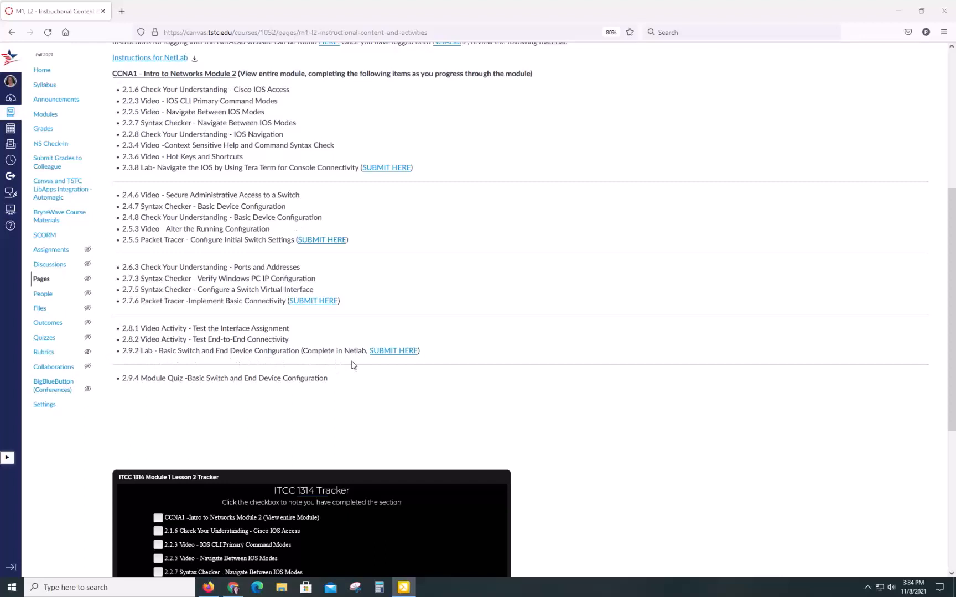
click(388, 352)
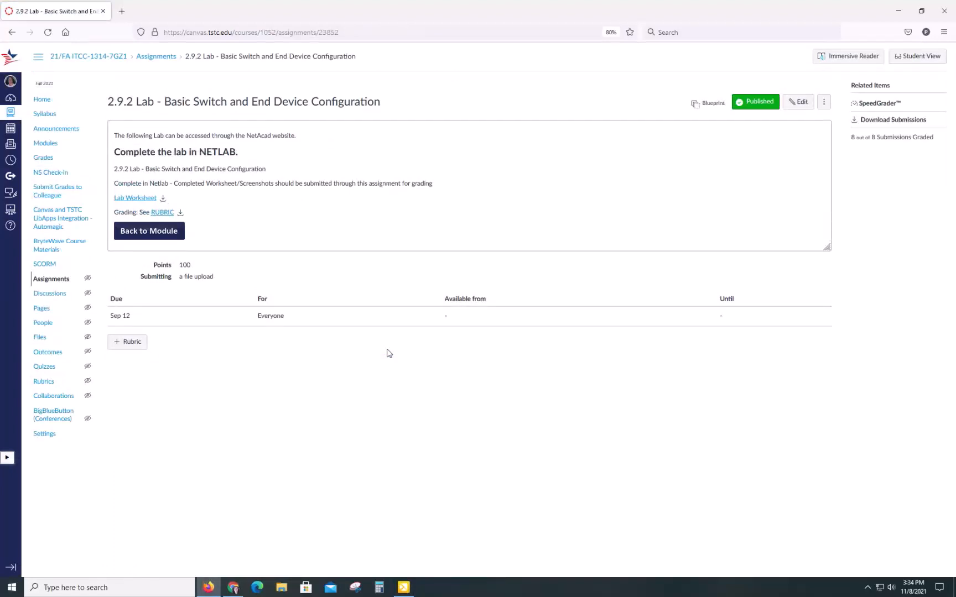
click(162, 214)
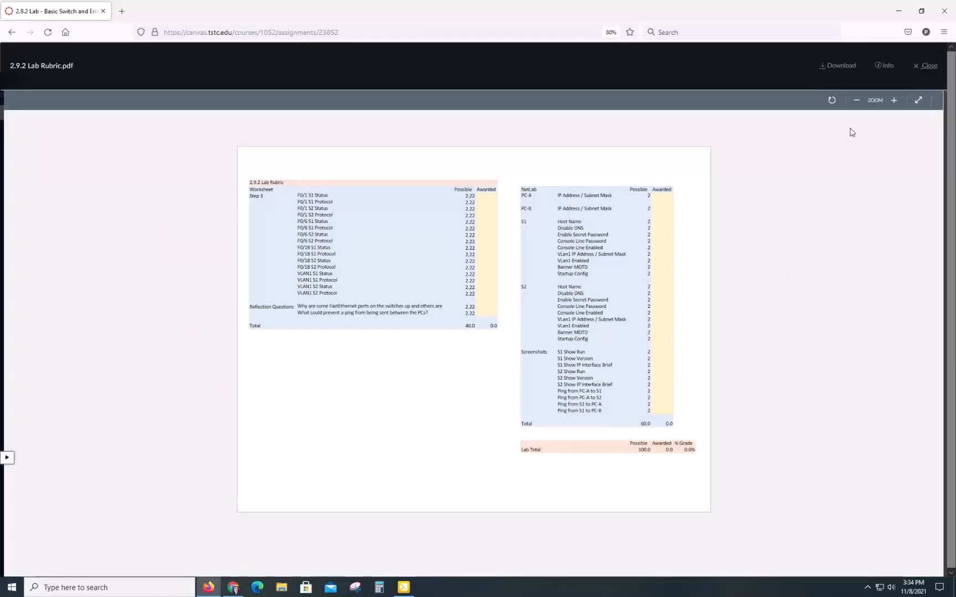
Zoom the rubric PDF in three levels and launch the Snipping Tool
click(895, 102)
click(894, 101)
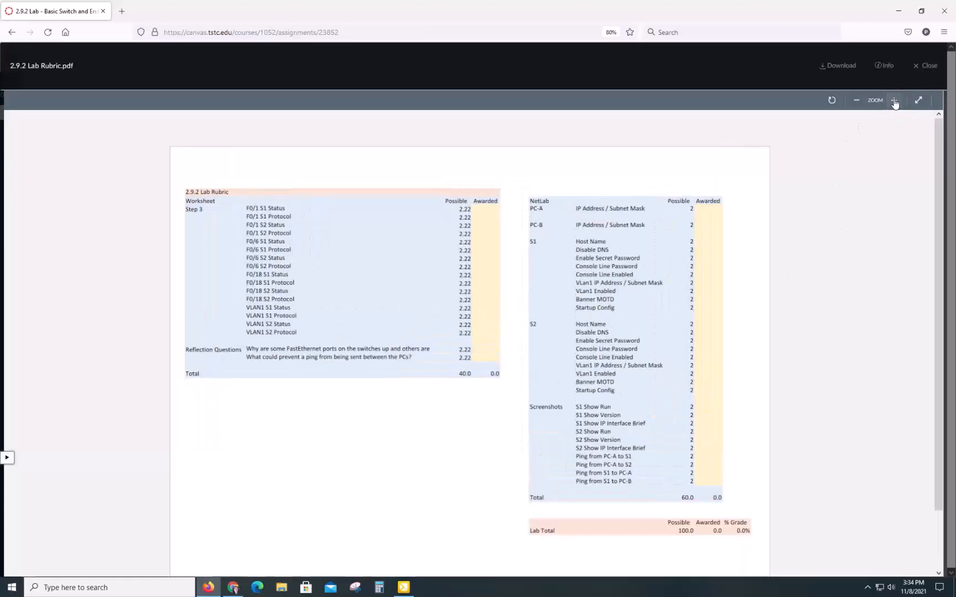
click(895, 101)
scroll(769, 216, down, 3)
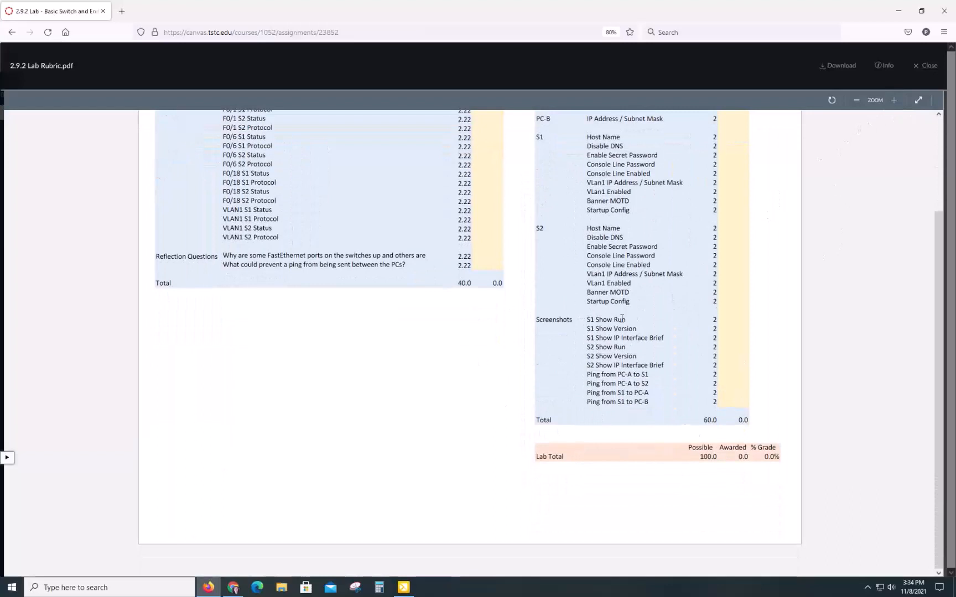
click(356, 589)
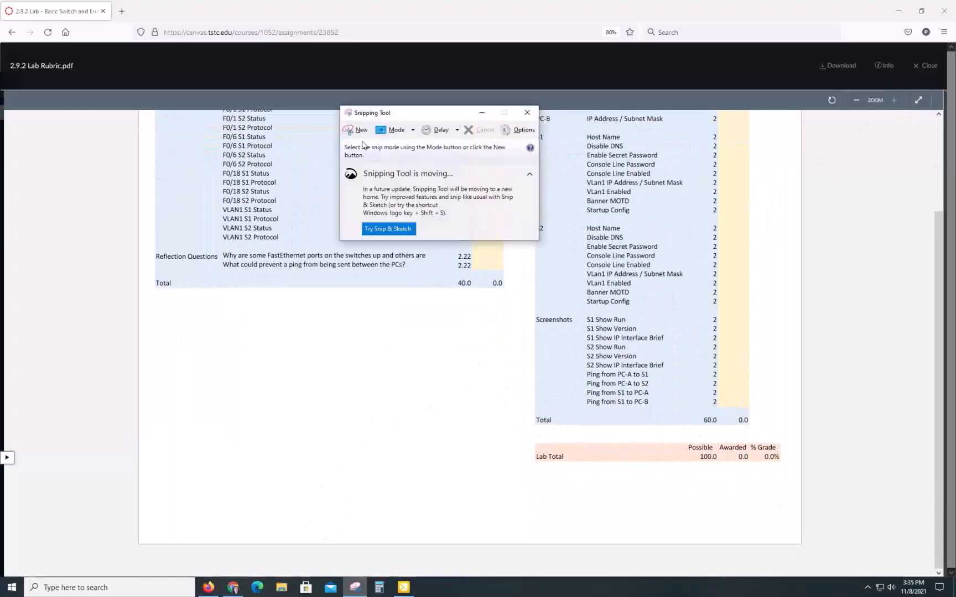
Snip the rubric's Screenshots section (60.0 points) and drag the snip window aside
click(357, 131)
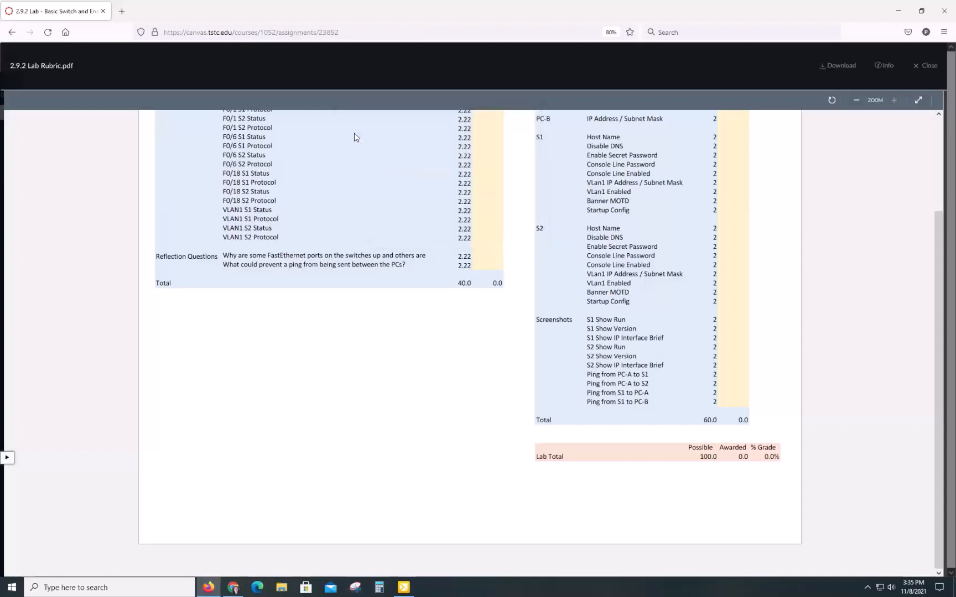
drag(535, 312, 724, 424)
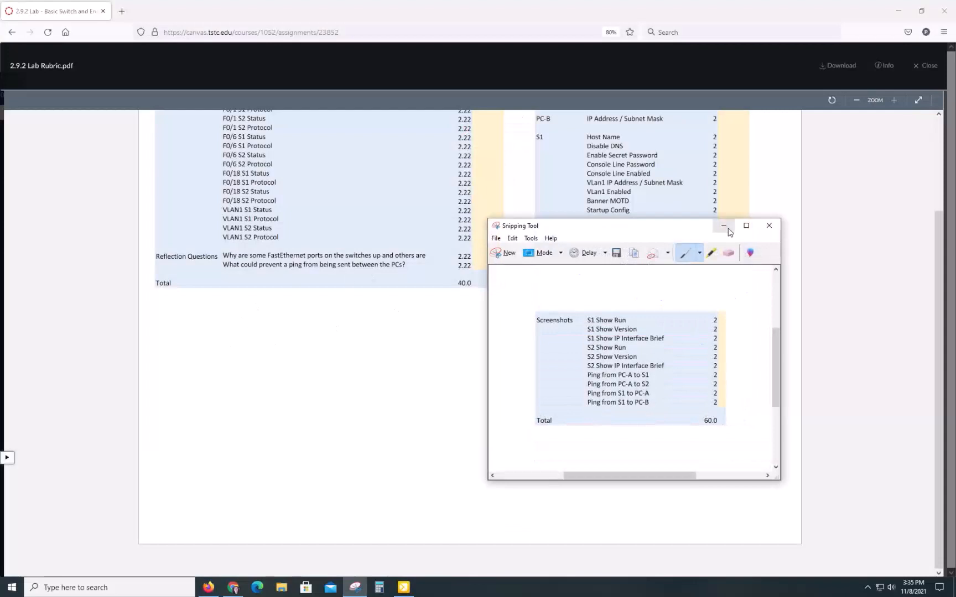
drag(632, 236, 955, 216)
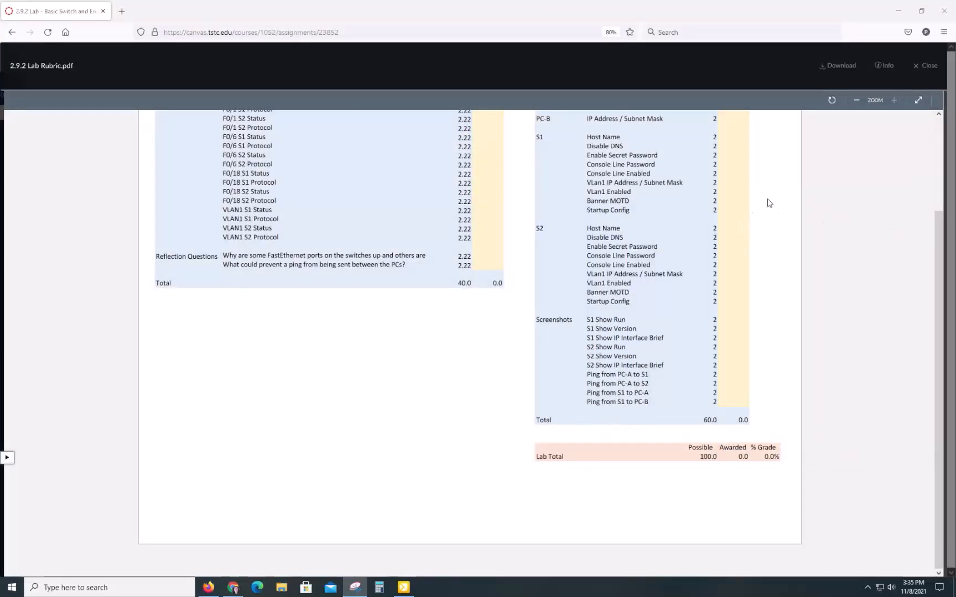
Close the rubric preview and open the Lab 2.9.2 worksheet in Word with editing enabled
click(925, 67)
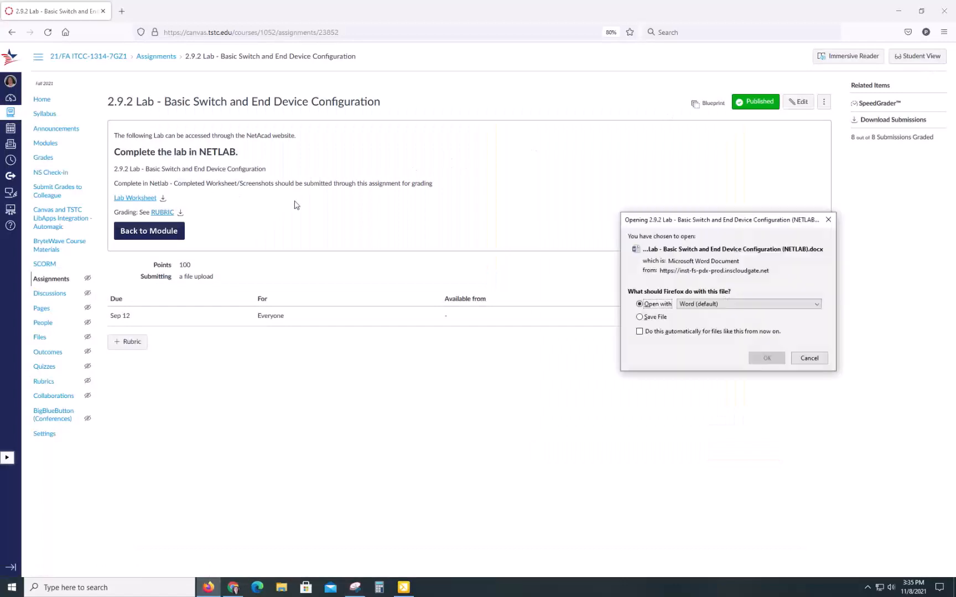
click(768, 358)
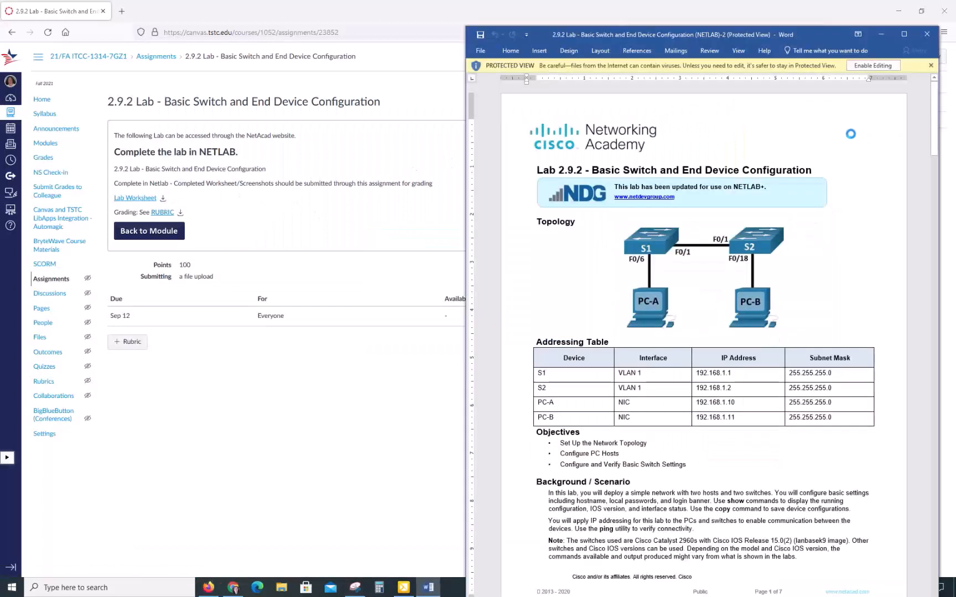
click(873, 66)
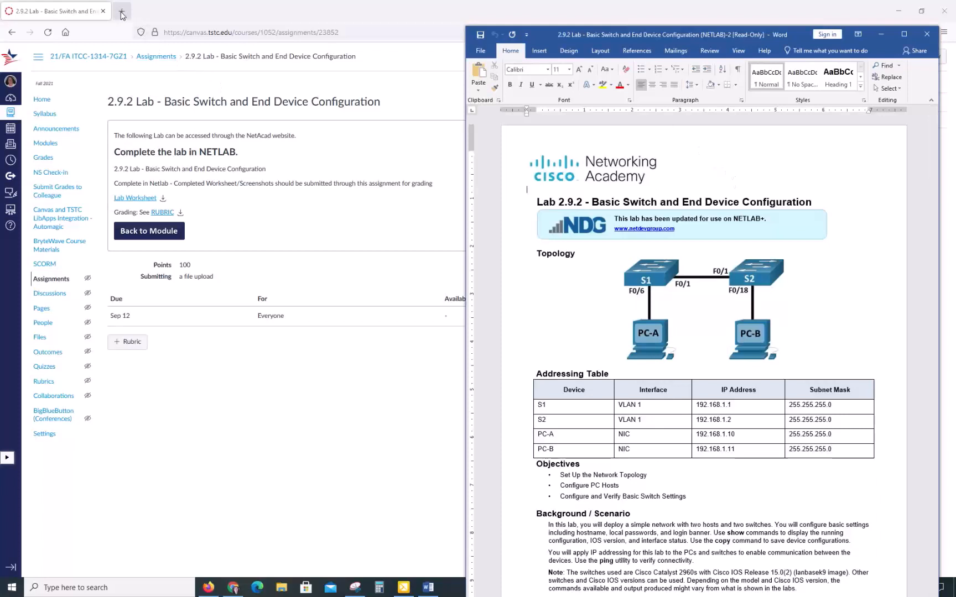
Go to netlab.tstc.edu in a new Firefox tab
click(122, 12)
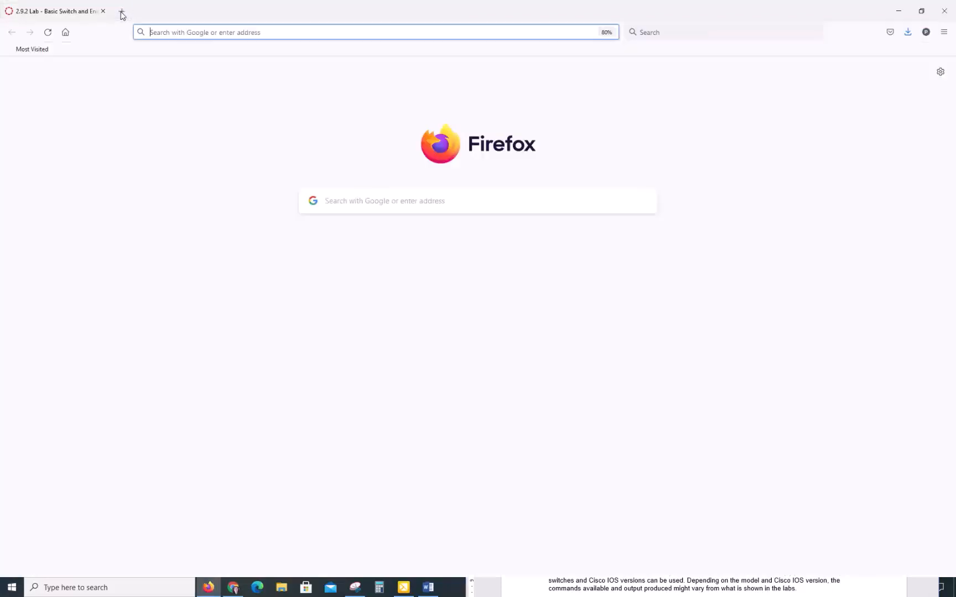
click(180, 33)
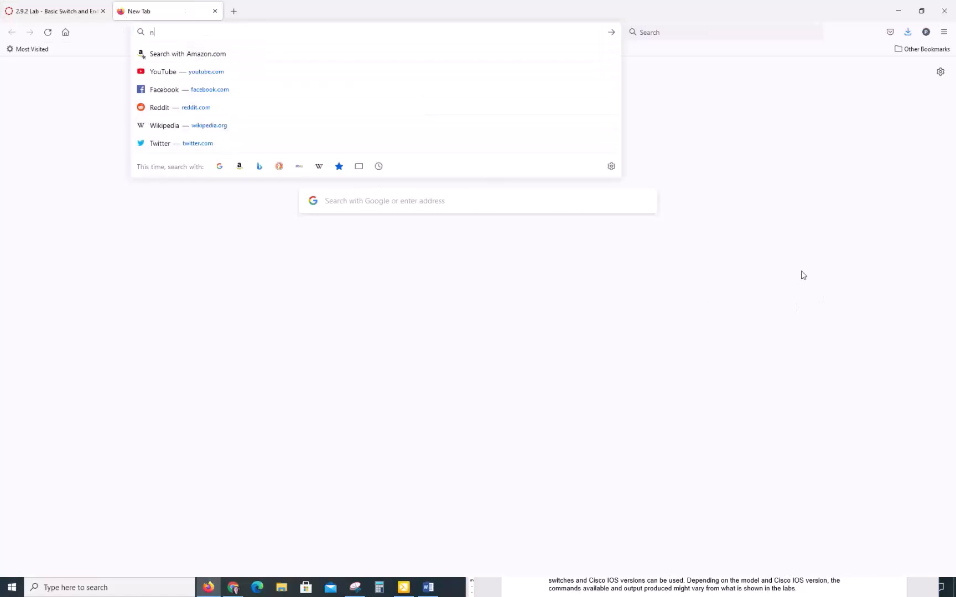
text(netlab.tstc.edu)
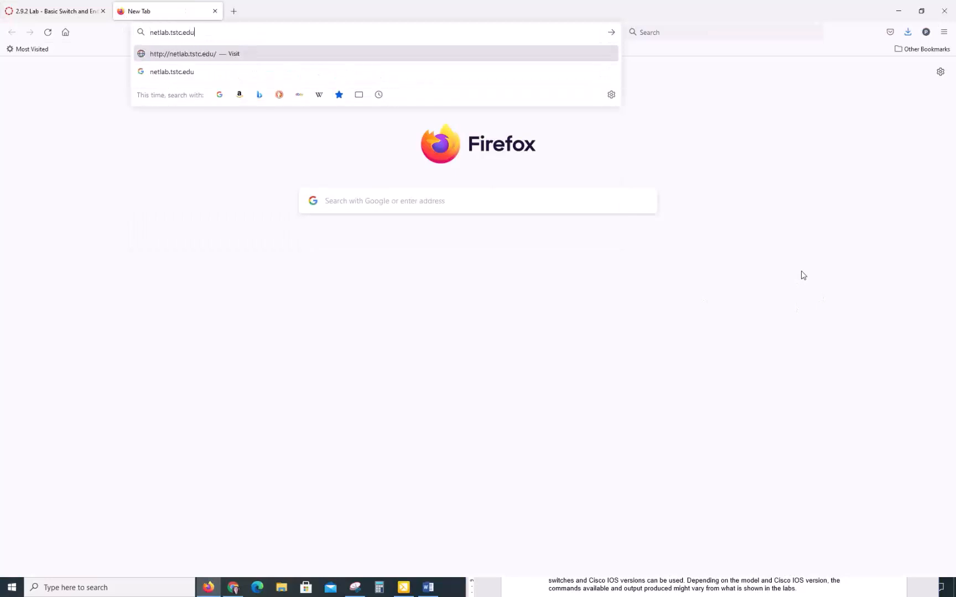
key(Return)
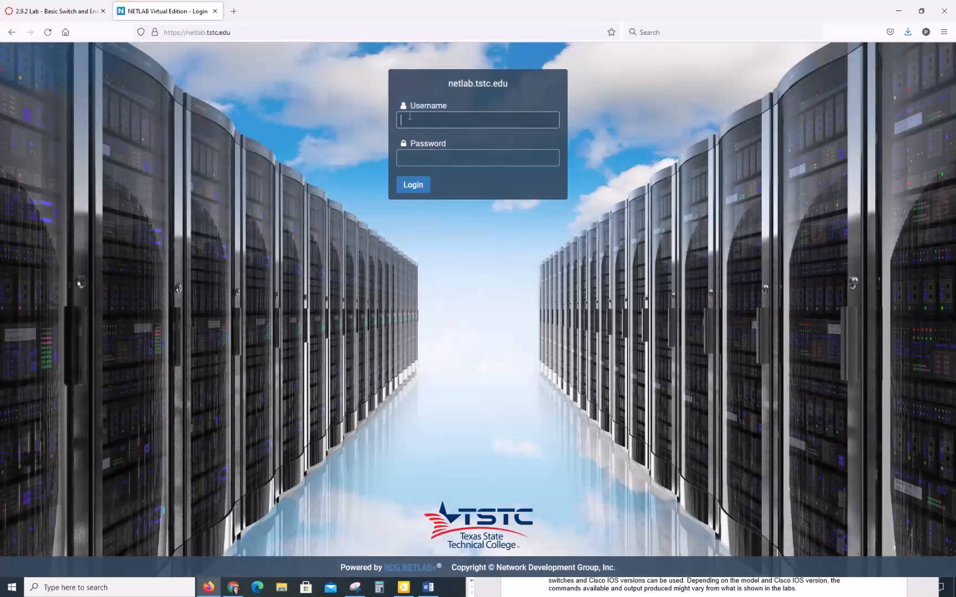
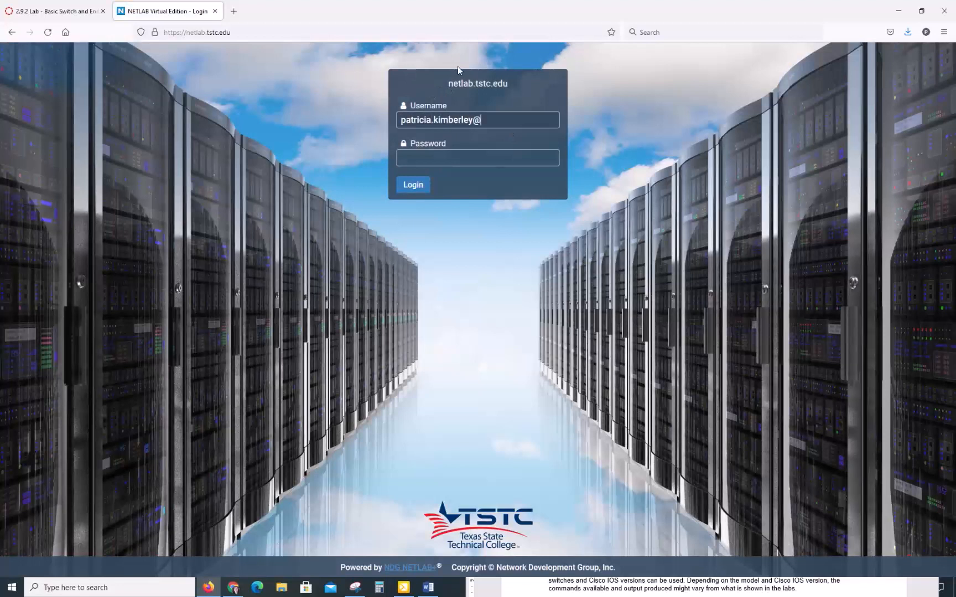
Log in to NETLAB+ with the account's username and password
click(406, 155)
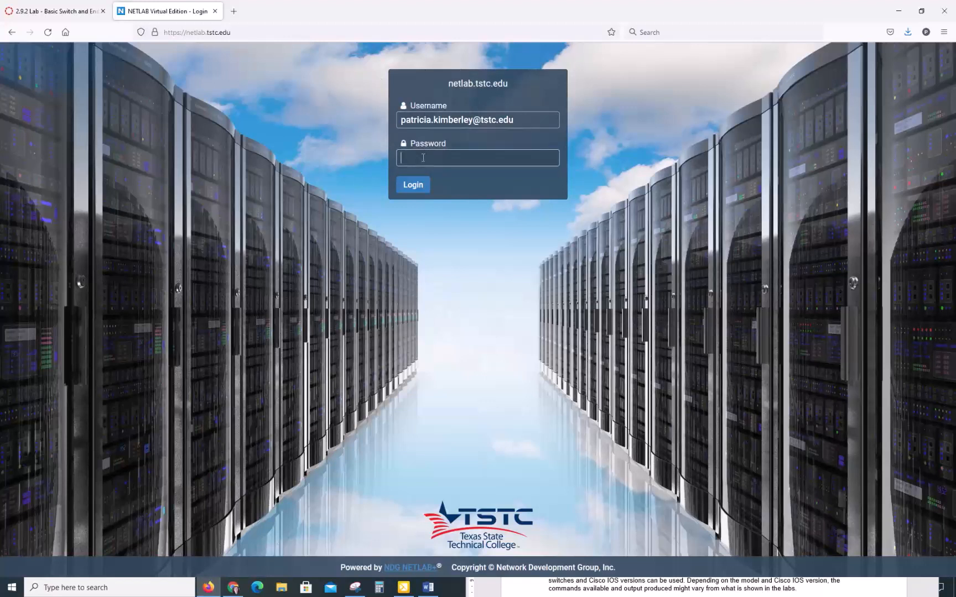
text(•••••••••)
key(Return)
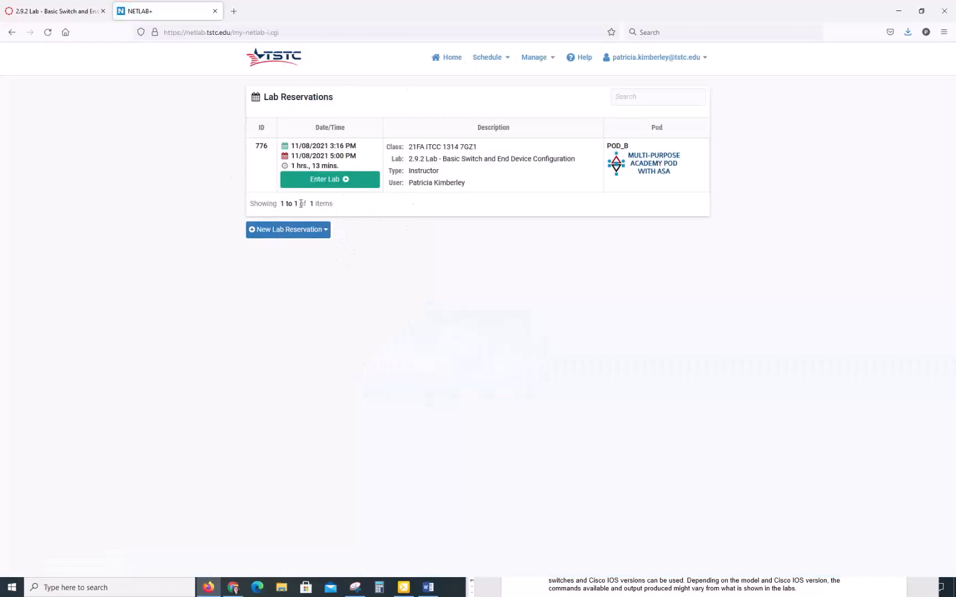
Schedule a new lab for yourself and select the CCNA1: Introduction to Networks v7.0 class
click(290, 234)
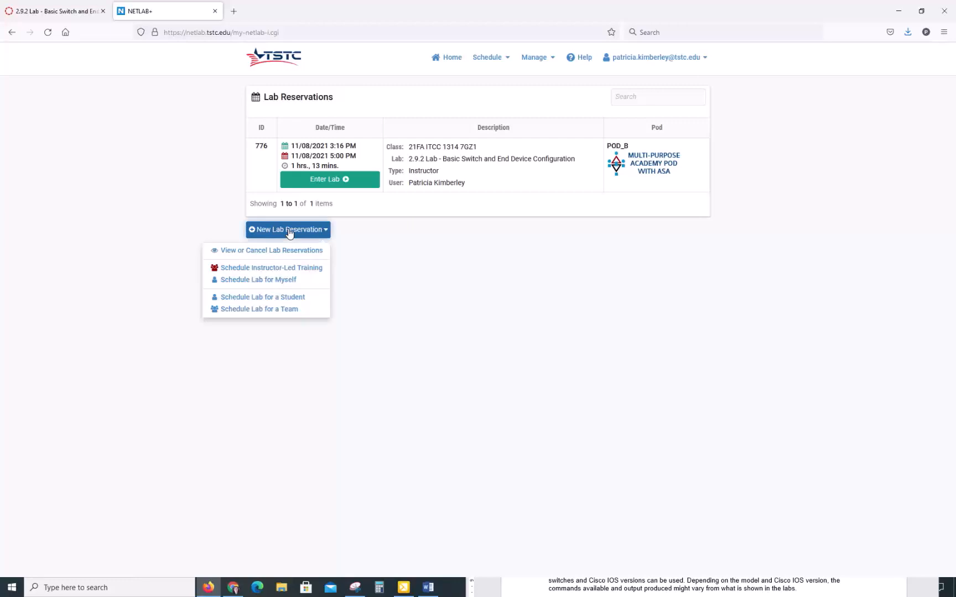
click(284, 284)
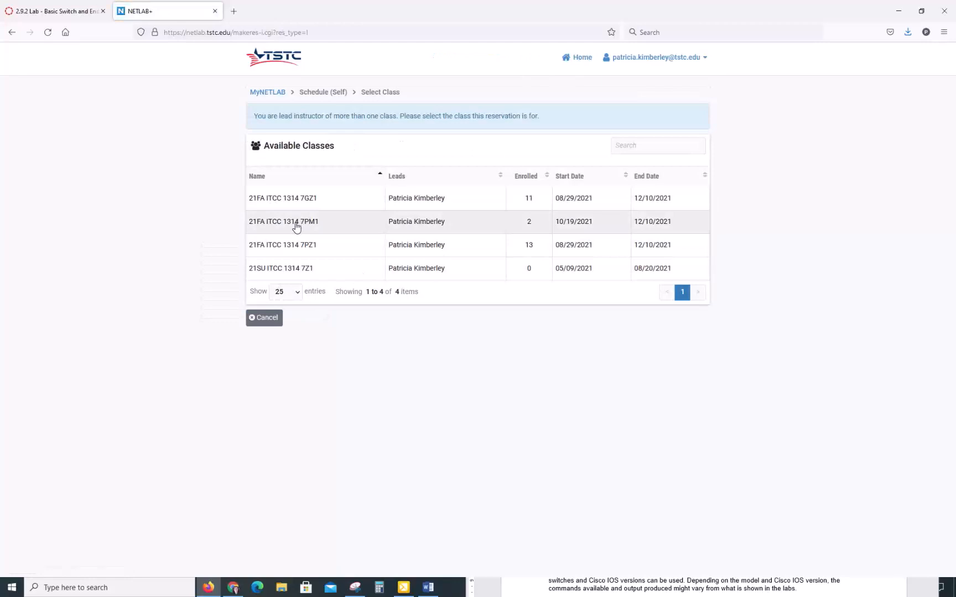
click(293, 199)
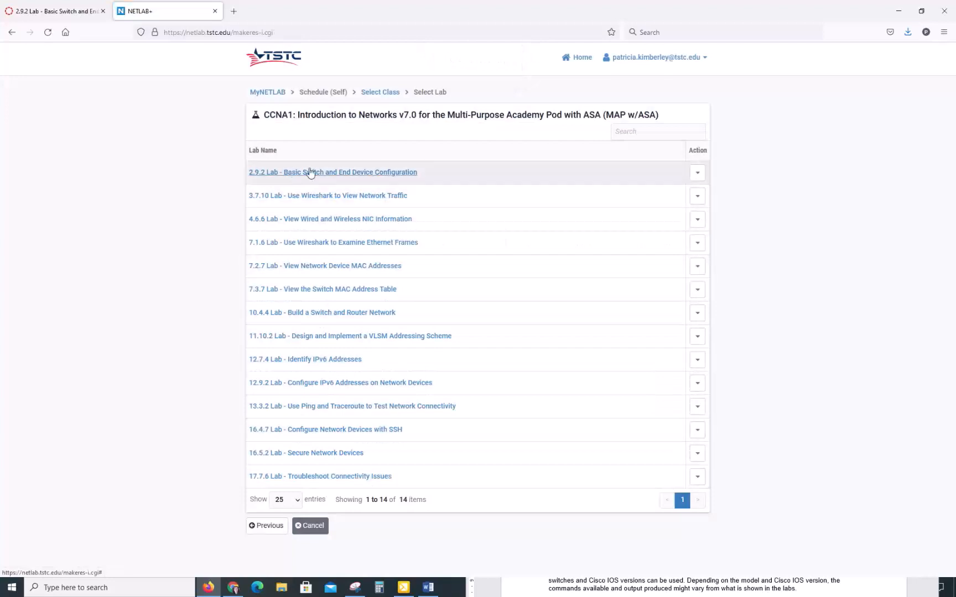
Preview the 2.9.2 lab content, then close the preview
click(697, 175)
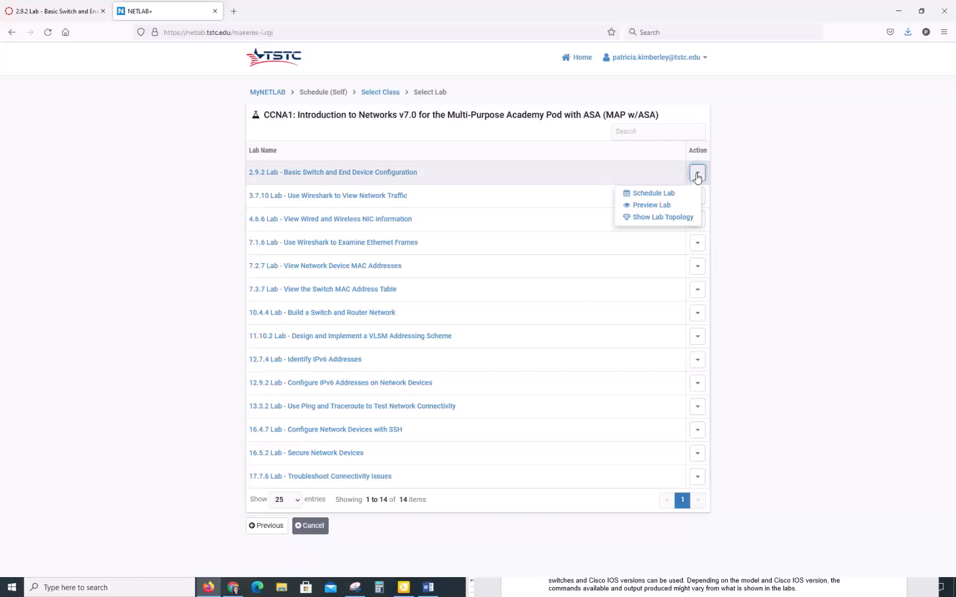
click(665, 206)
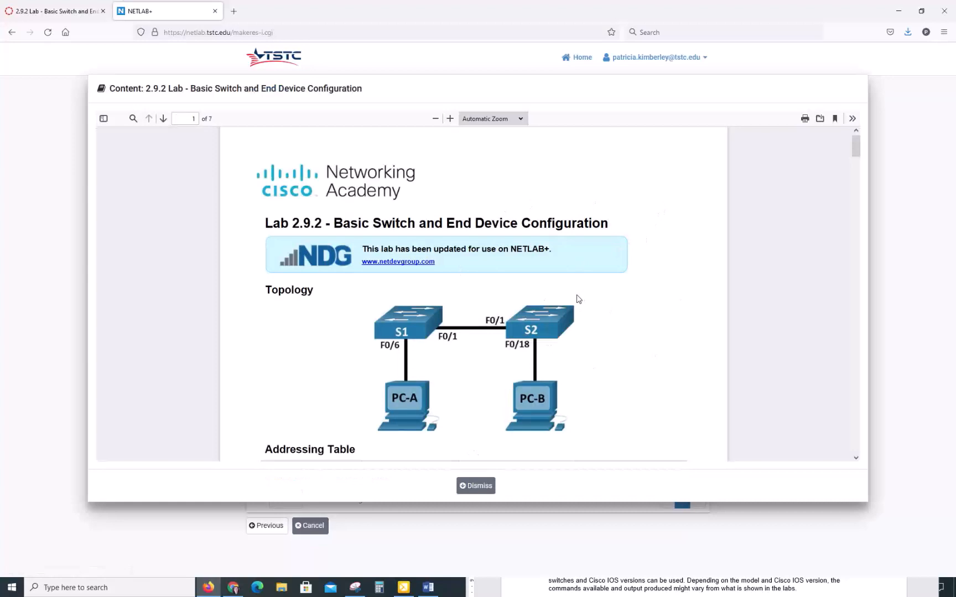
click(479, 486)
View the 2.9.2 lab's topology diagram, then open its Pod Scheduler
click(697, 173)
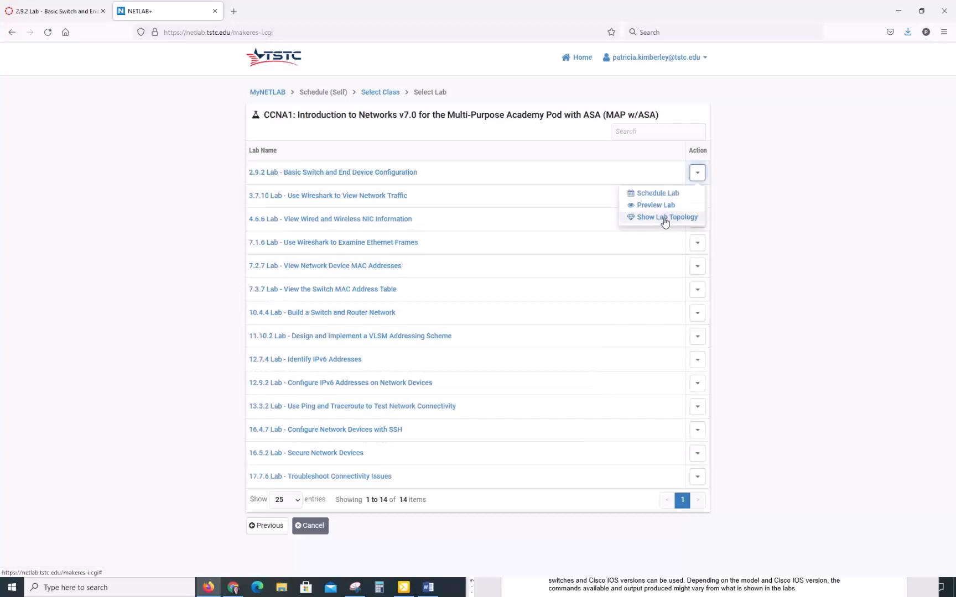
click(665, 218)
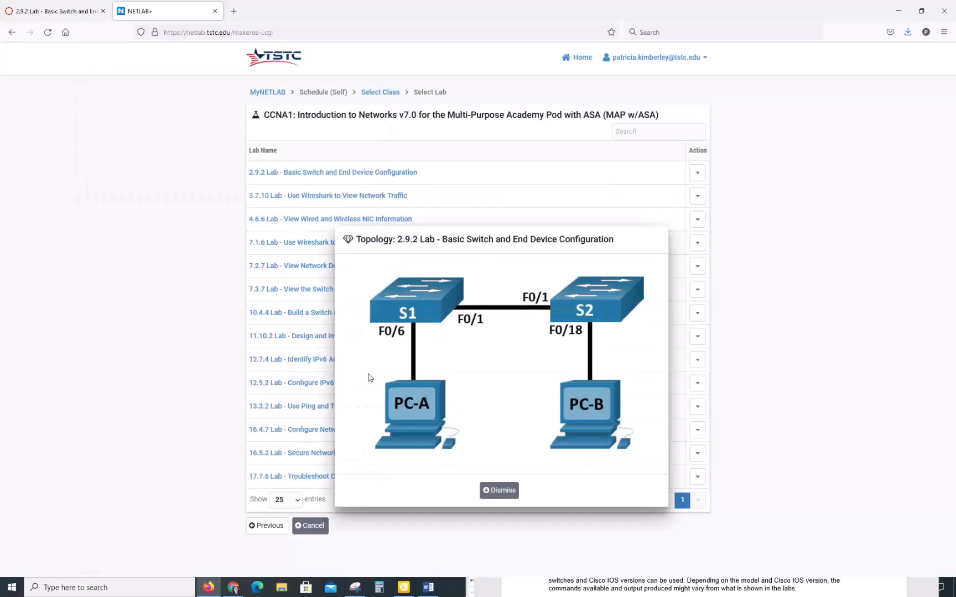
click(500, 492)
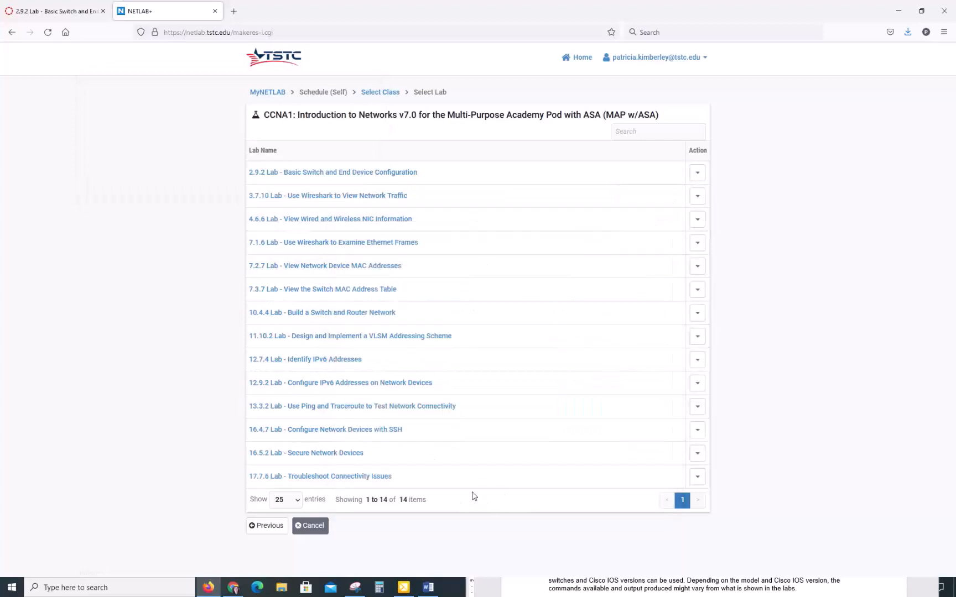
click(698, 176)
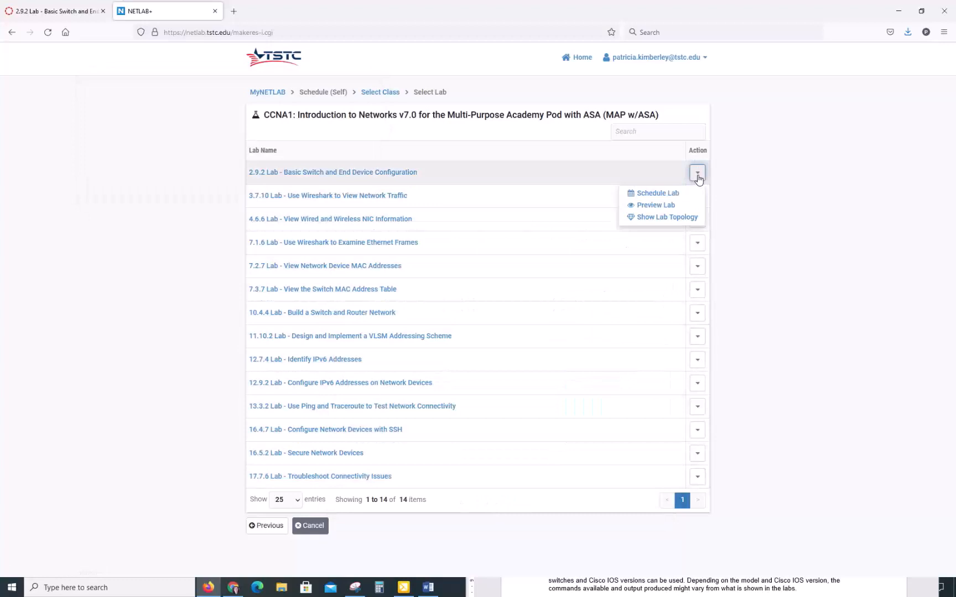
click(673, 198)
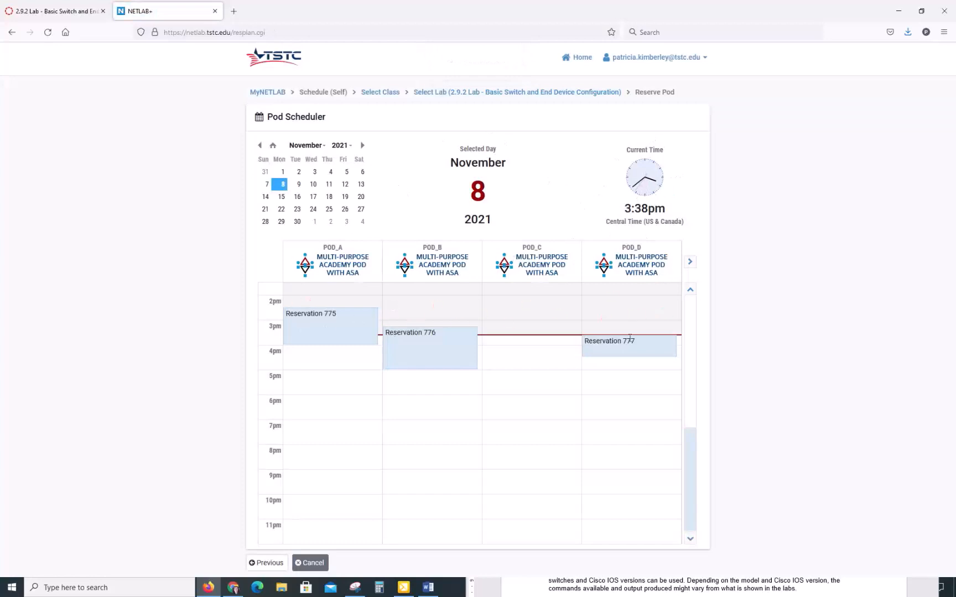
Browse the pods out to POD_I and back, then reserve POD_C starting at 3:38 PM
click(690, 262)
click(691, 262)
click(690, 262)
click(691, 262)
click(690, 262)
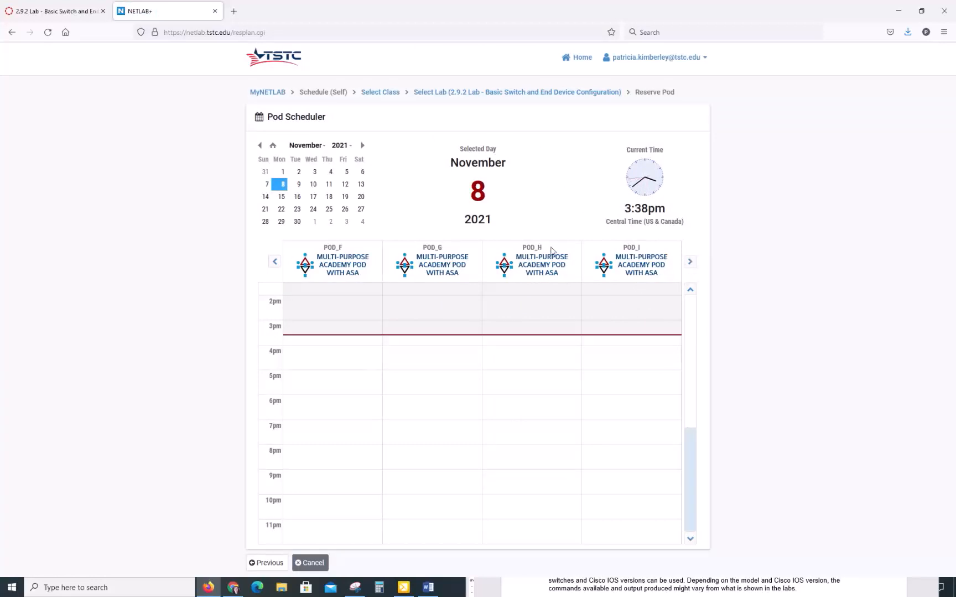
click(275, 262)
click(275, 262)
click(275, 263)
click(275, 263)
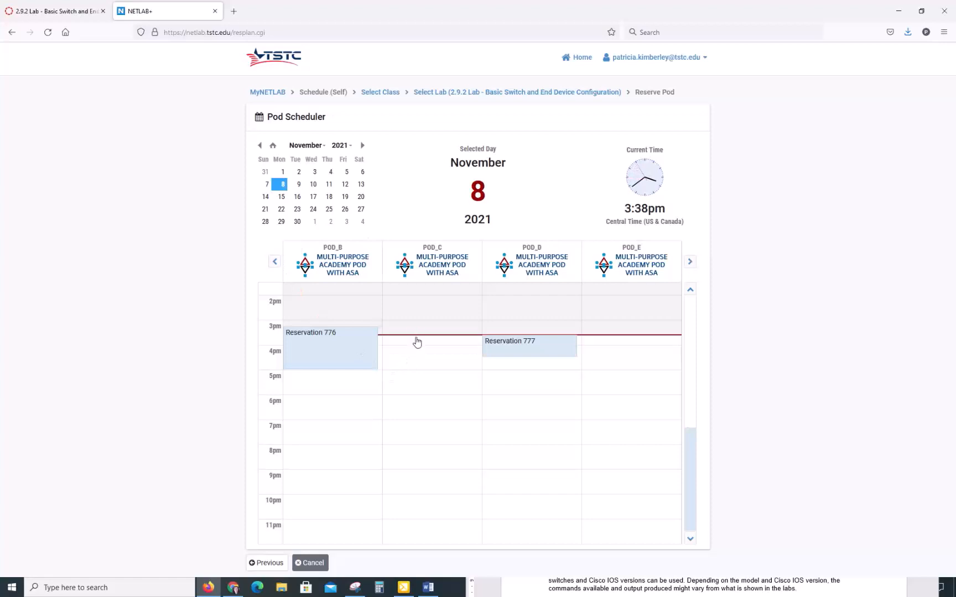
click(416, 340)
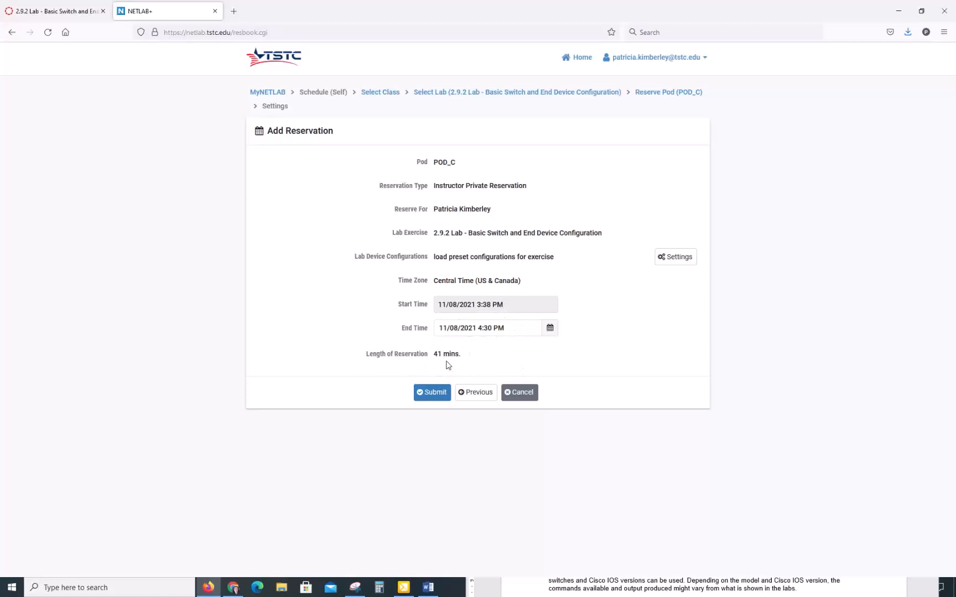
Keep the 4:30 PM end time and submit the POD_C reservation as number 778
click(550, 330)
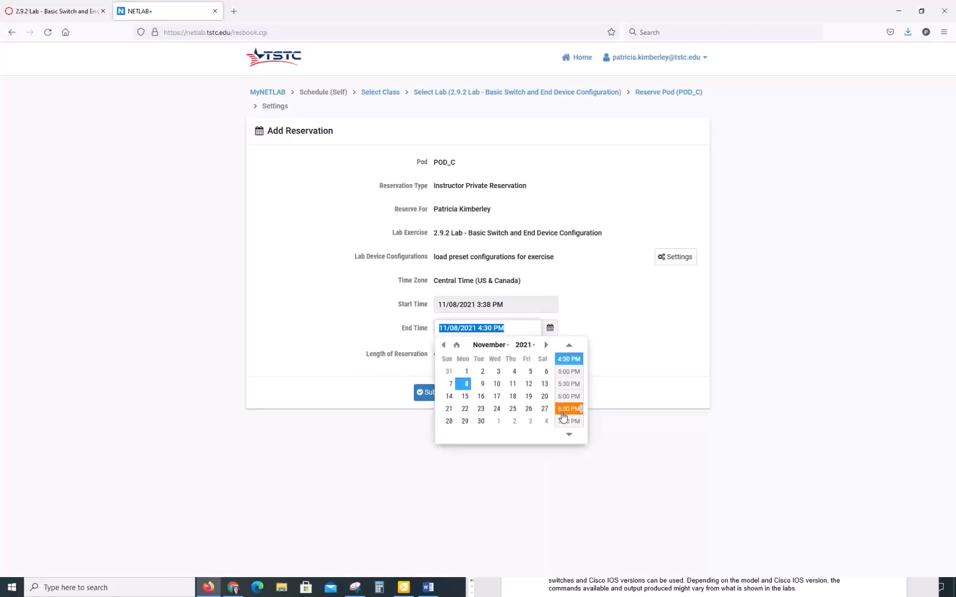
click(607, 335)
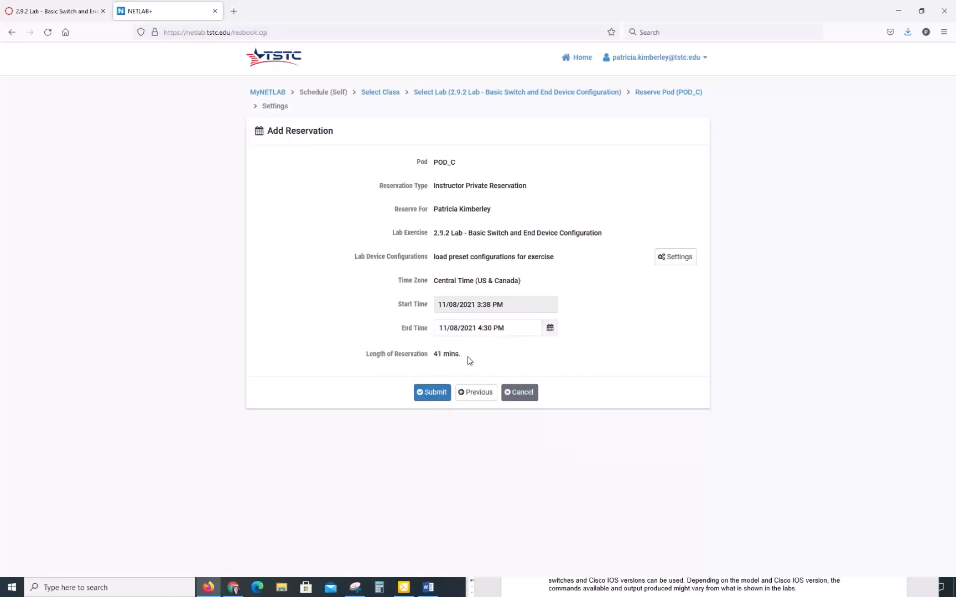
click(433, 398)
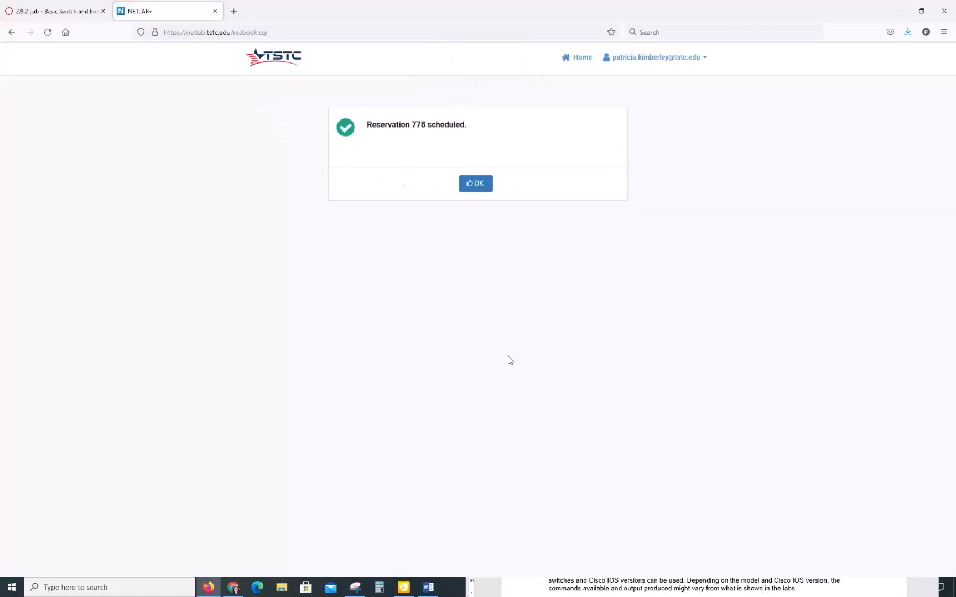
Acknowledge reservation 778 and enter its S1/S2/PC-A/PC-B lab session
click(475, 183)
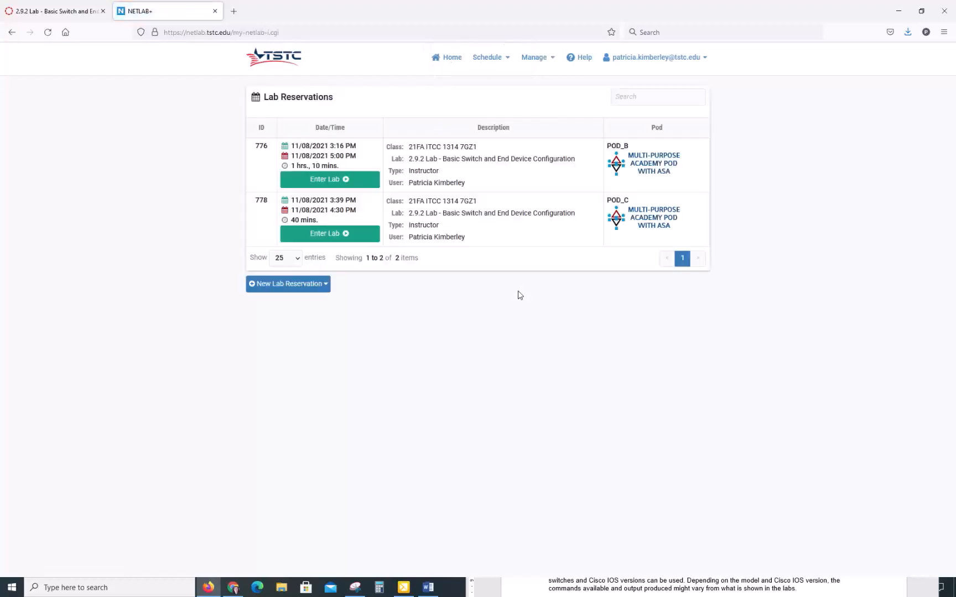
click(347, 235)
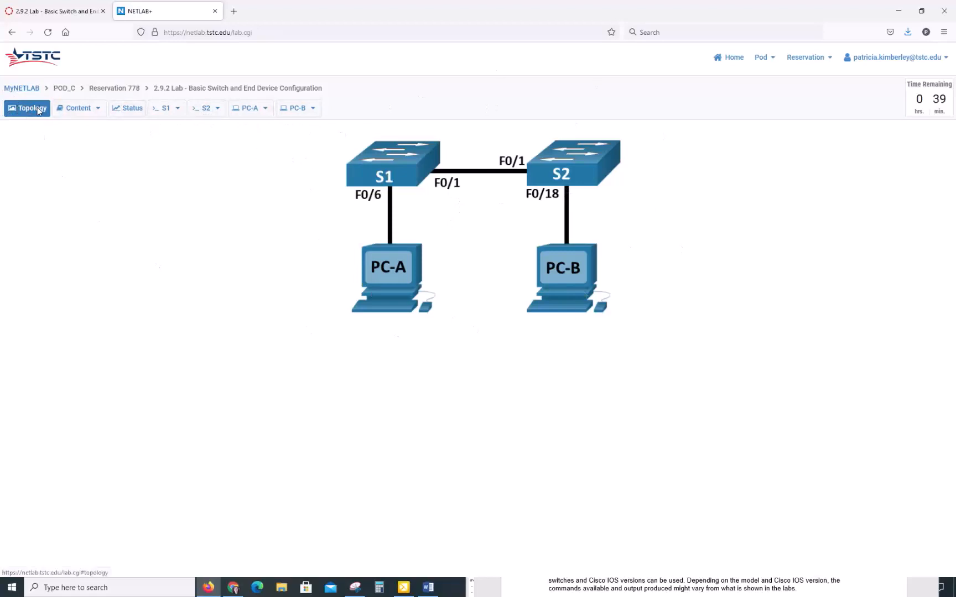
Review the Lab 2.9.2 PDF under Content, then check the four lab devices' power status
click(78, 108)
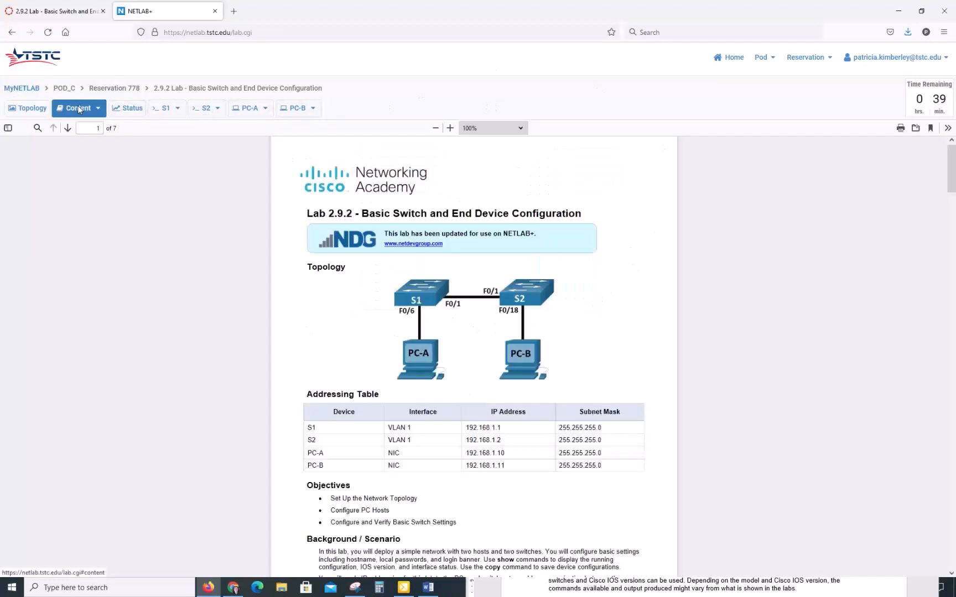
click(129, 112)
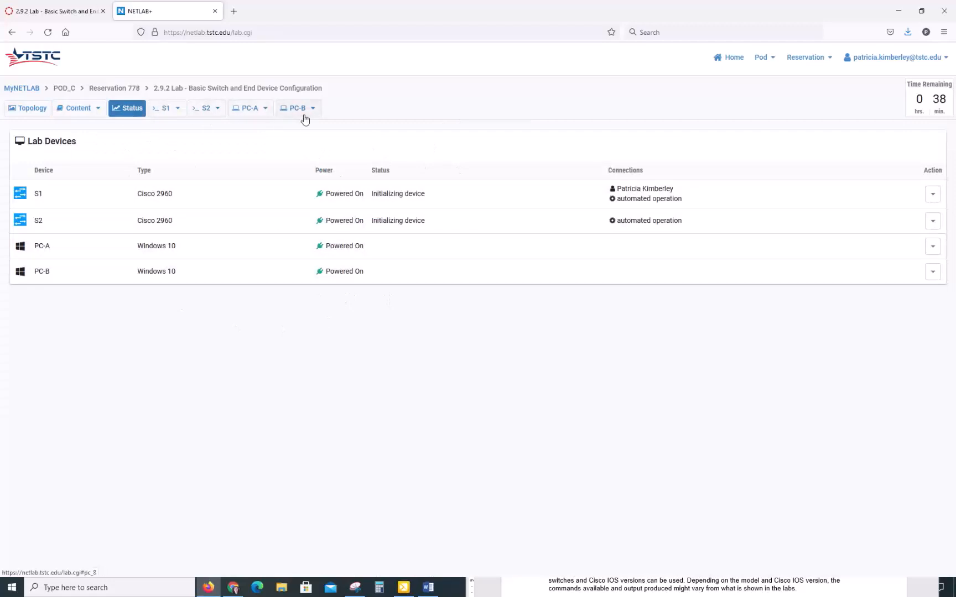
Bring up the S1 switch console, then display PC-A's Windows desktop
click(177, 109)
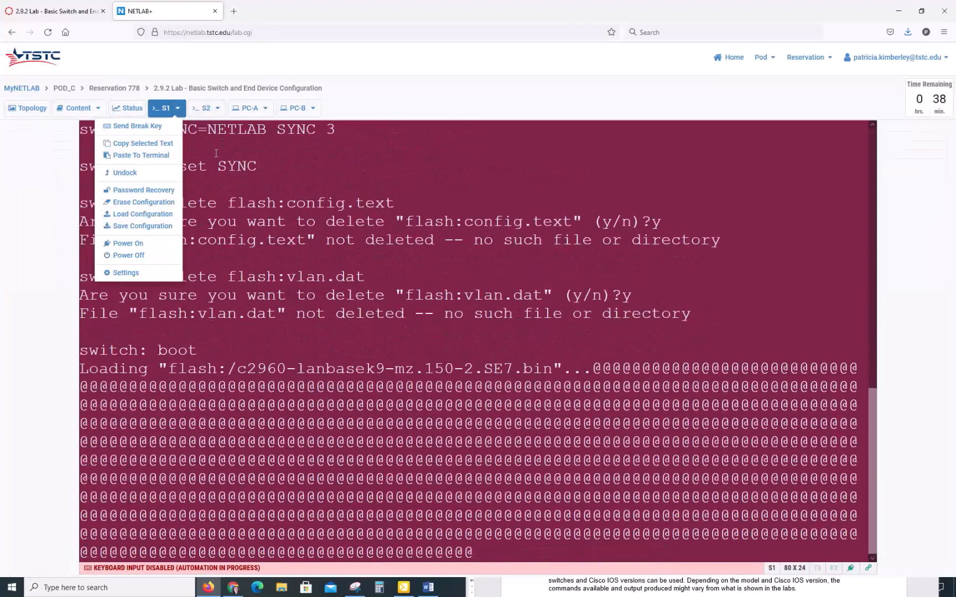
click(263, 109)
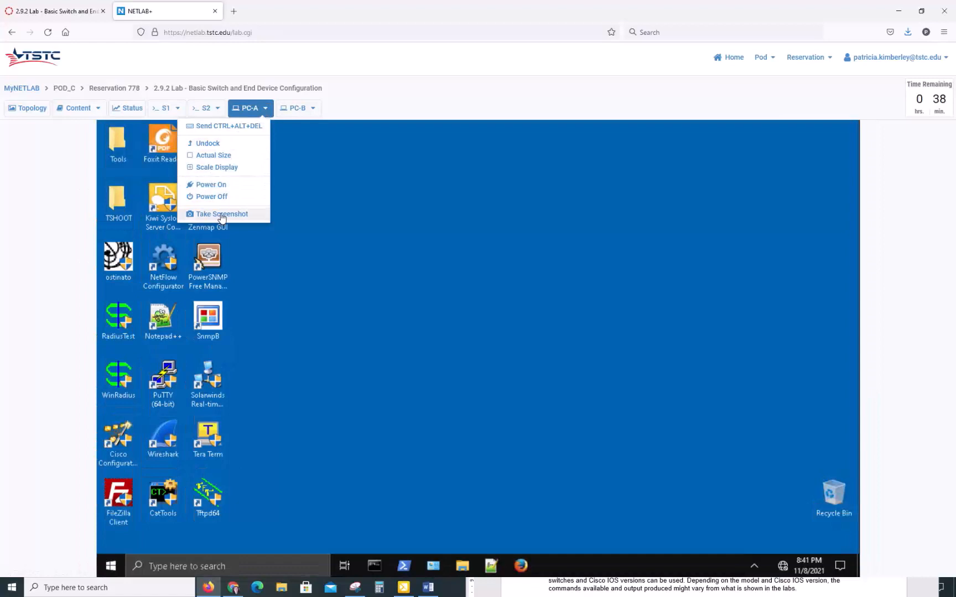
Go from PC-A's network status to the Network Connections adapter list
click(347, 102)
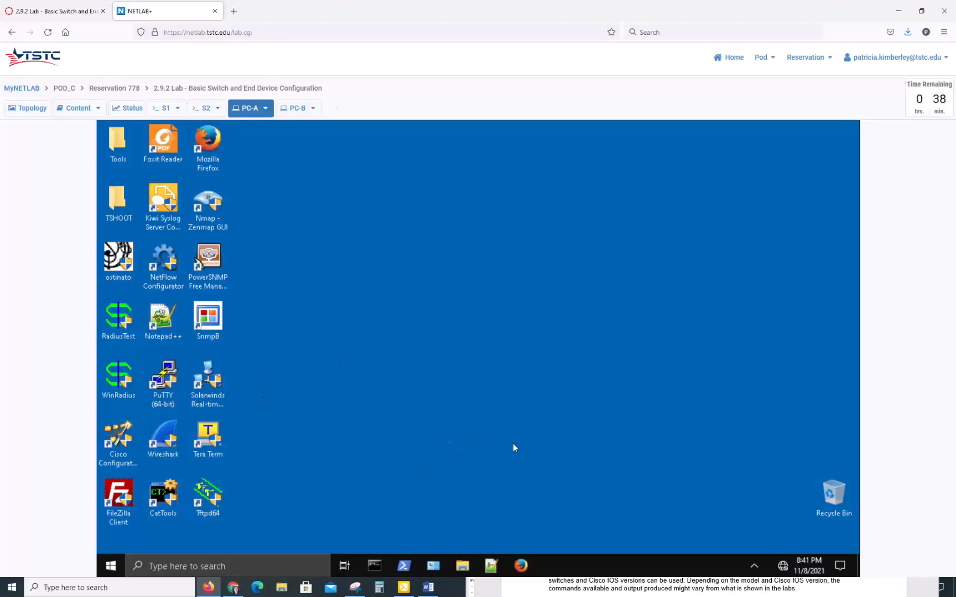
click(783, 567)
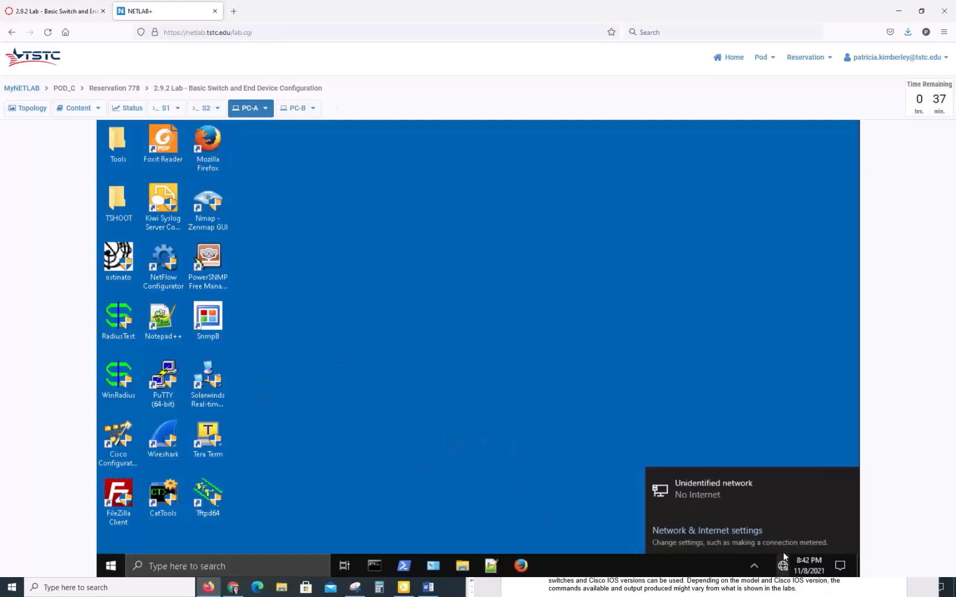
click(723, 532)
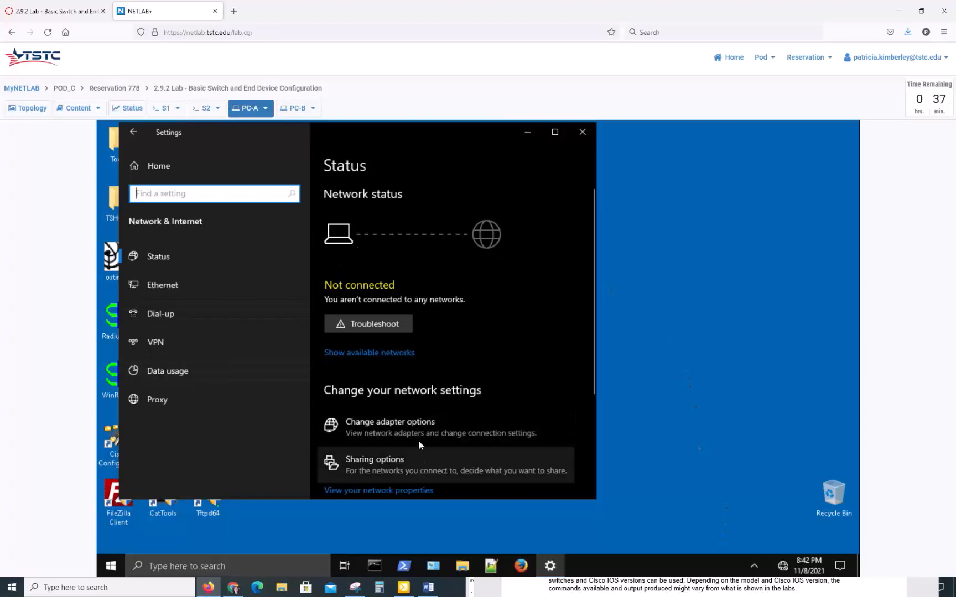
click(410, 427)
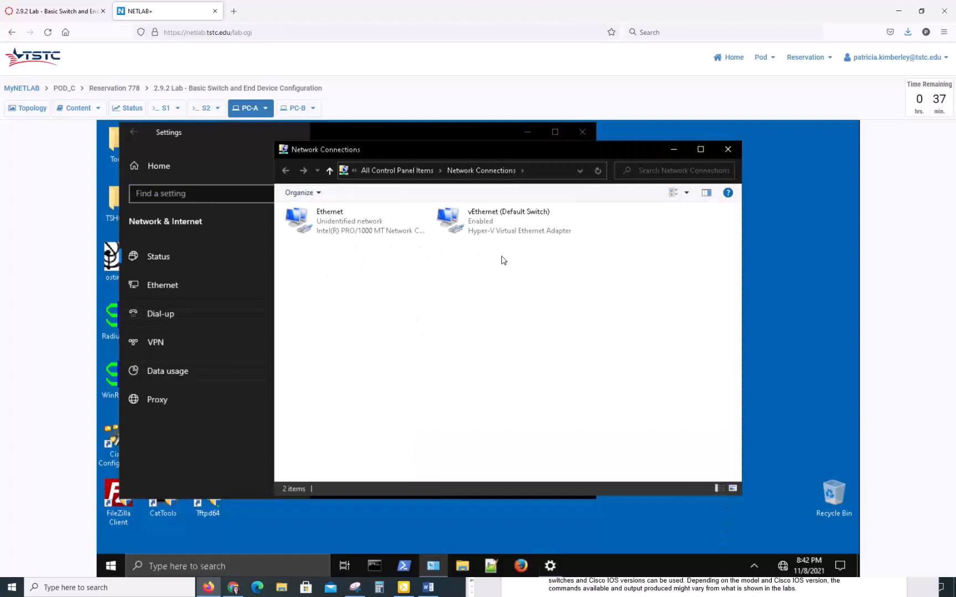
Open the Ethernet adapter's Internet Protocol Version 4 (TCP/IPv4) properties
click(480, 215)
right_click(347, 223)
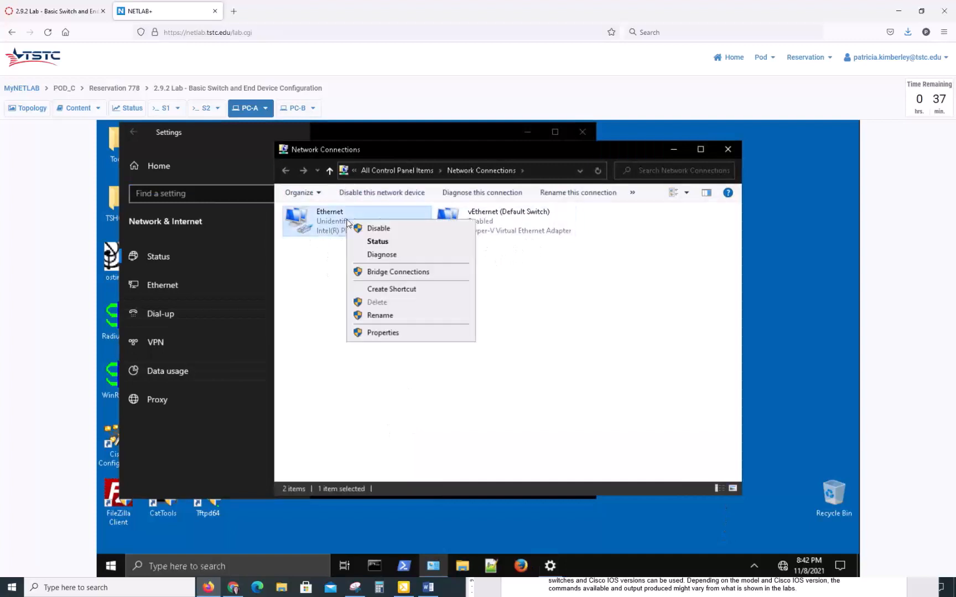
click(382, 333)
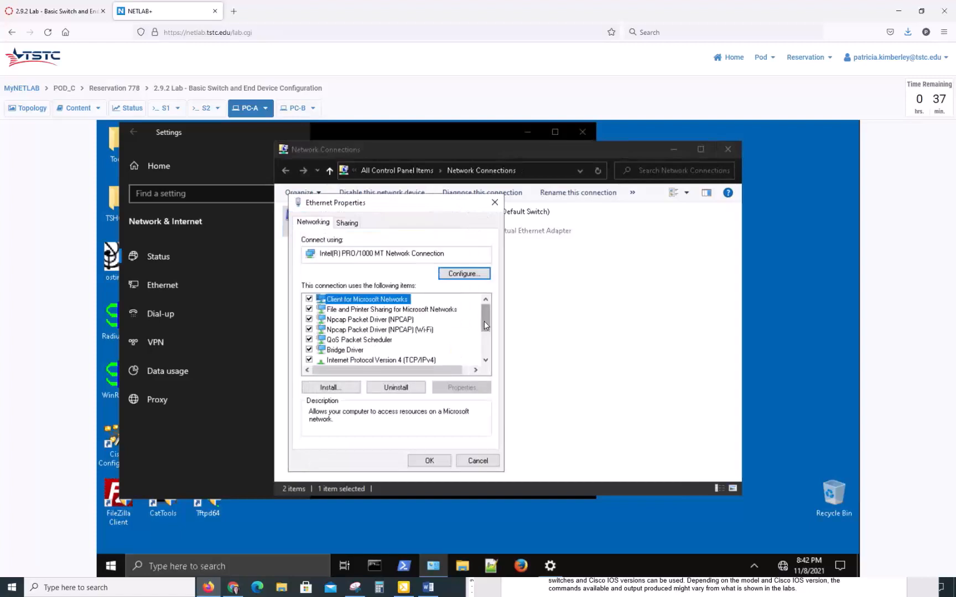
click(424, 361)
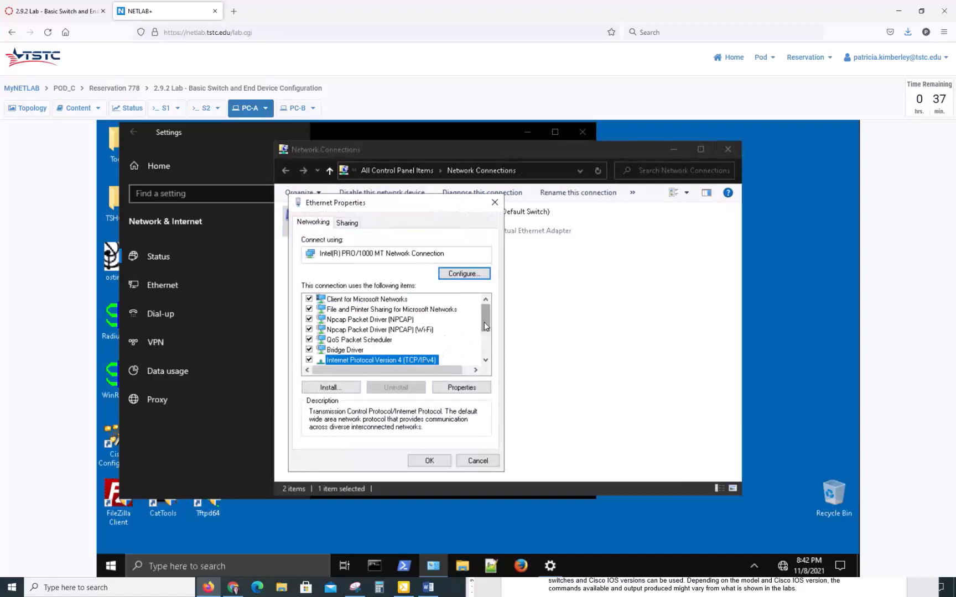
click(485, 360)
click(485, 361)
click(486, 361)
click(485, 360)
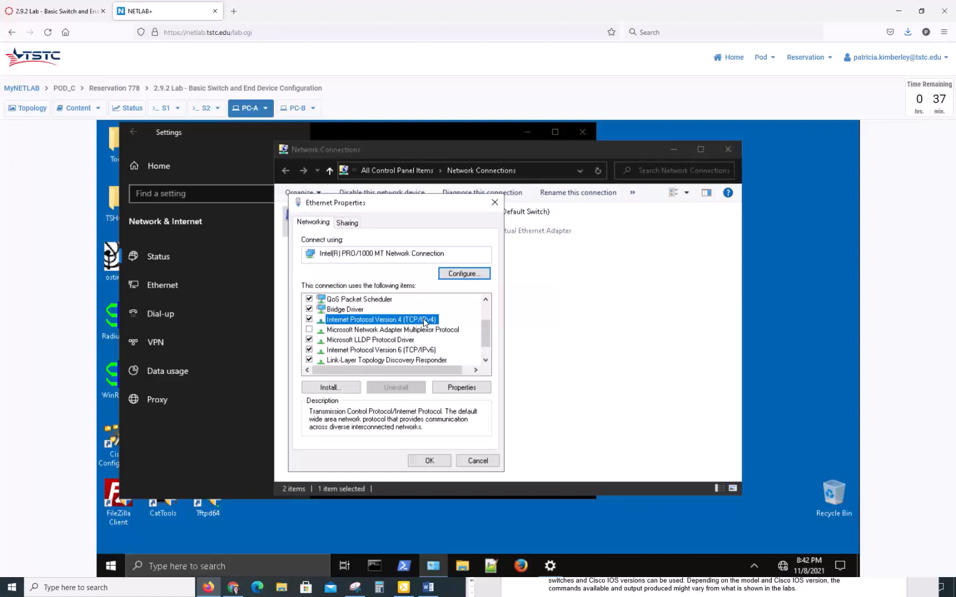
click(461, 389)
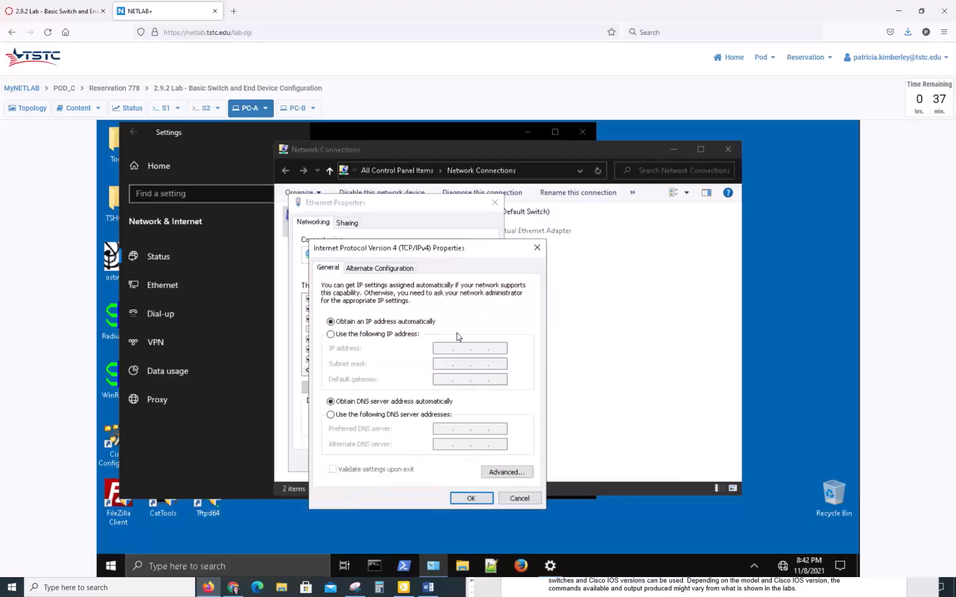
Set PC-A's static IP to 192.168.1.10 with mask 255.255.255.0 and apply it
click(332, 336)
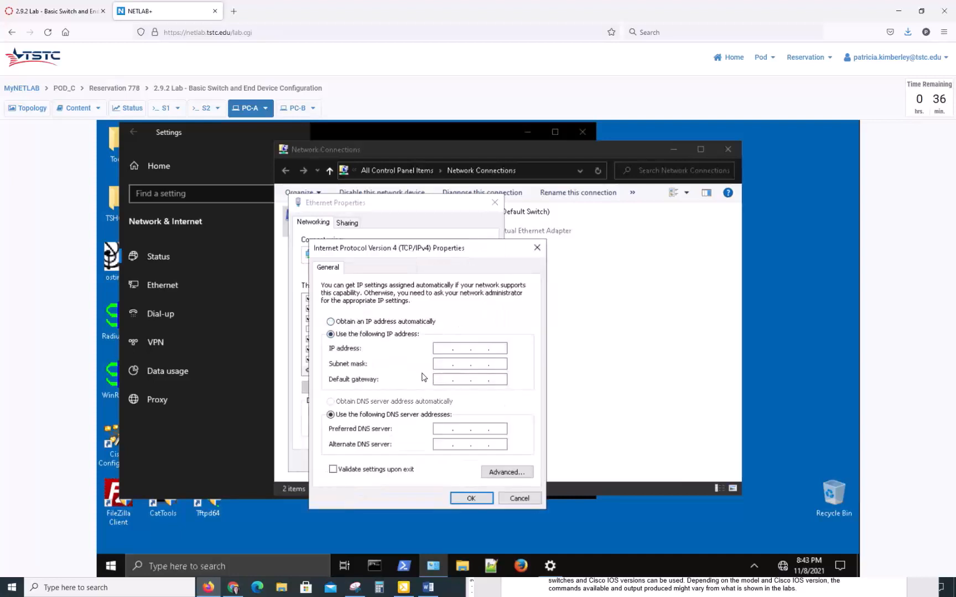
click(444, 348)
text(192 . 168 . 1 . 10)
click(459, 364)
click(470, 498)
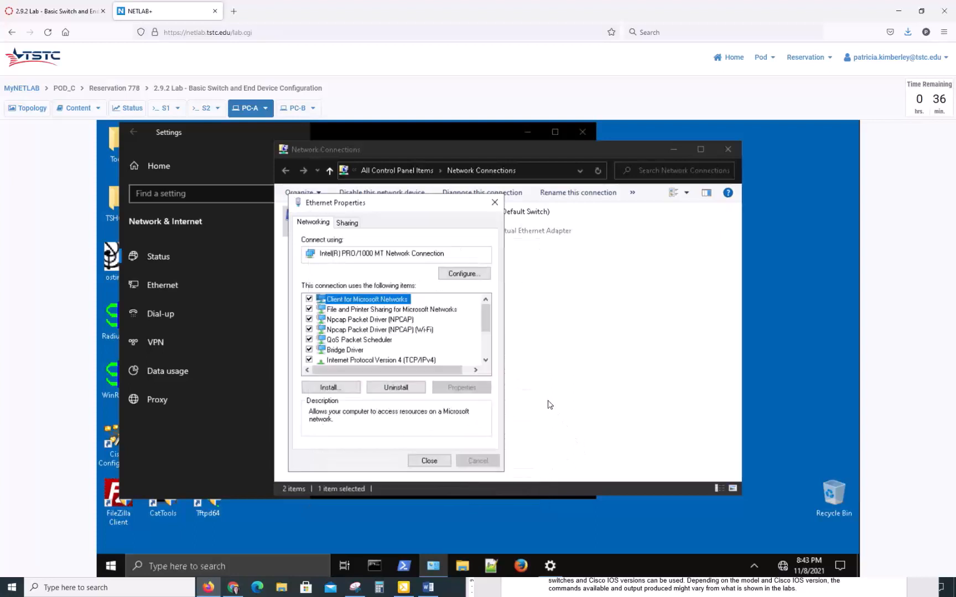
Close the adapter properties, Network Connections and Settings windows
click(424, 461)
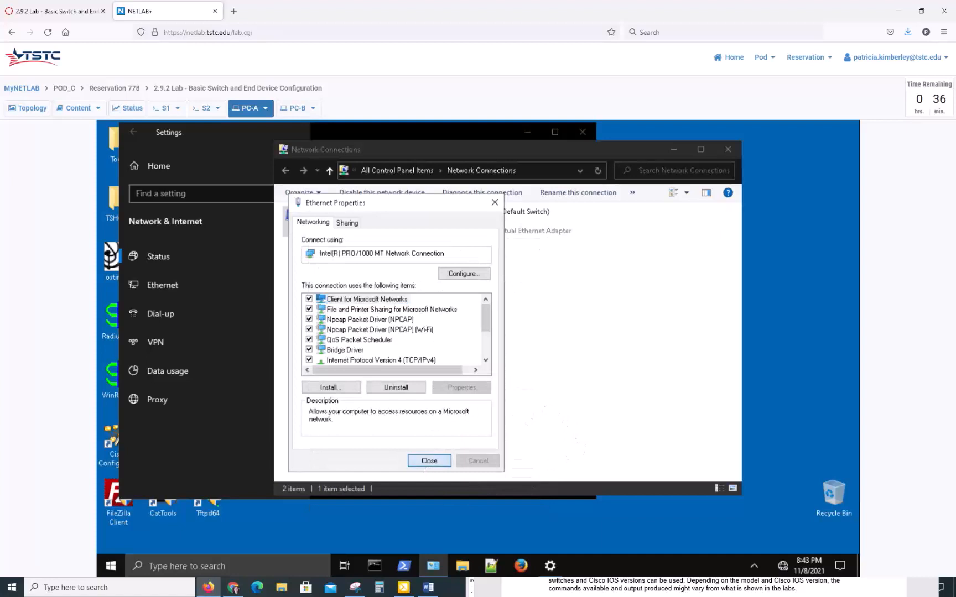
click(728, 148)
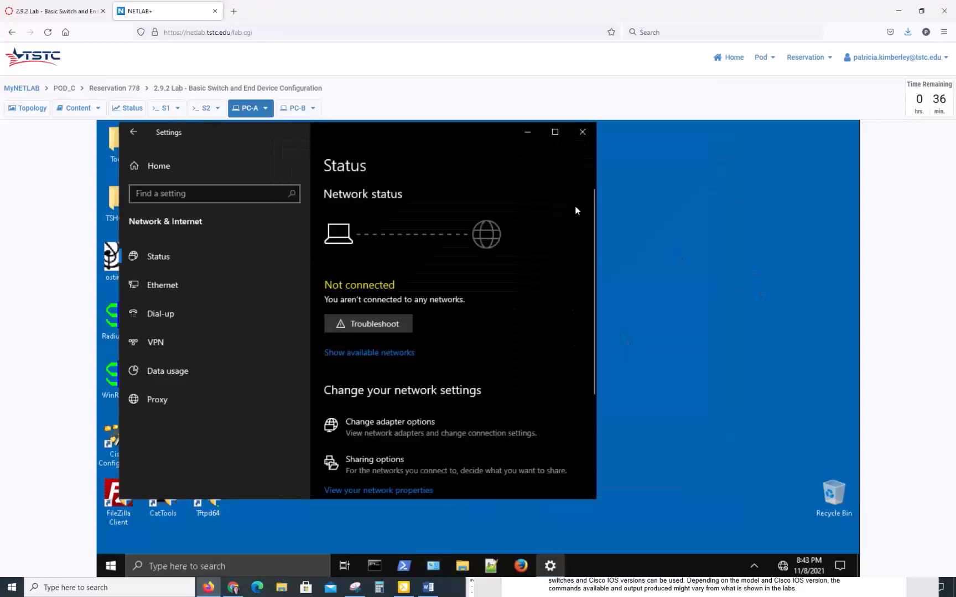
click(582, 132)
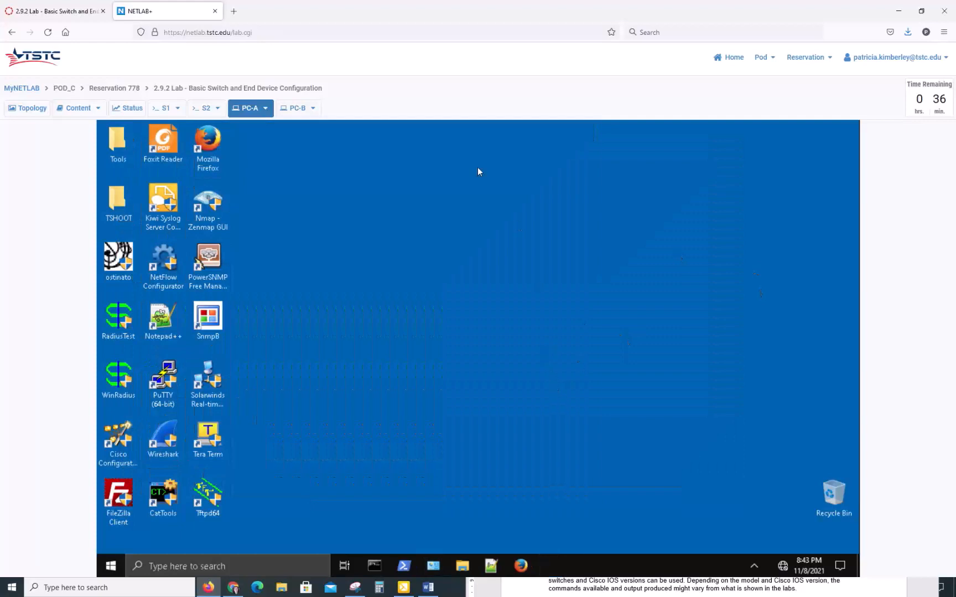
Switch to PC-B and reach its Network Connections adapter list
click(290, 109)
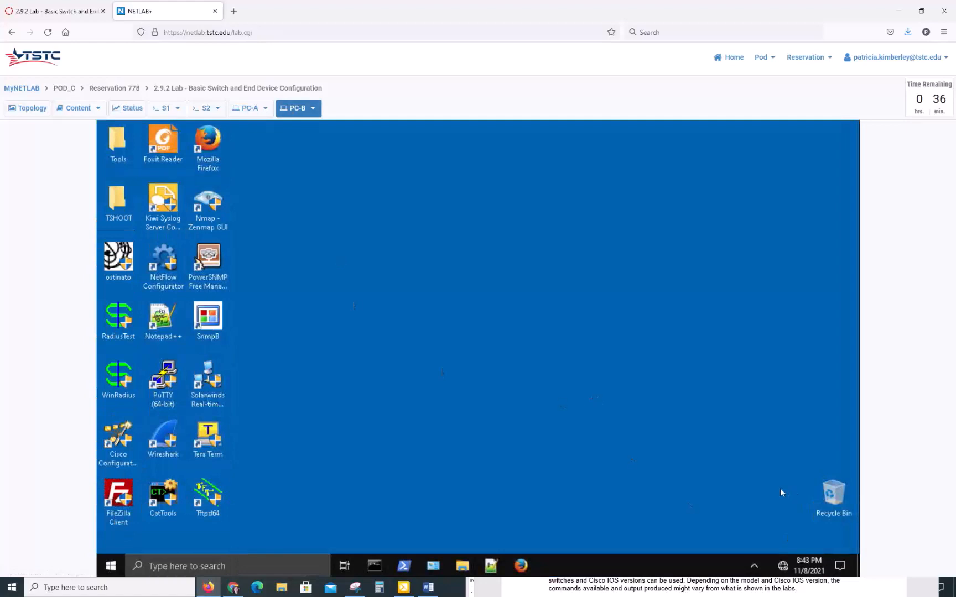
click(783, 567)
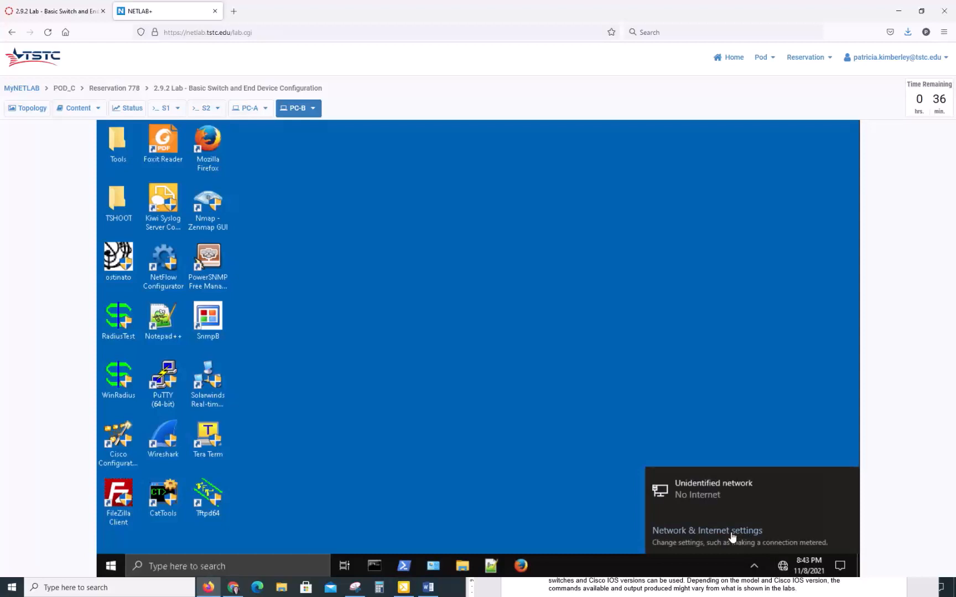
click(731, 534)
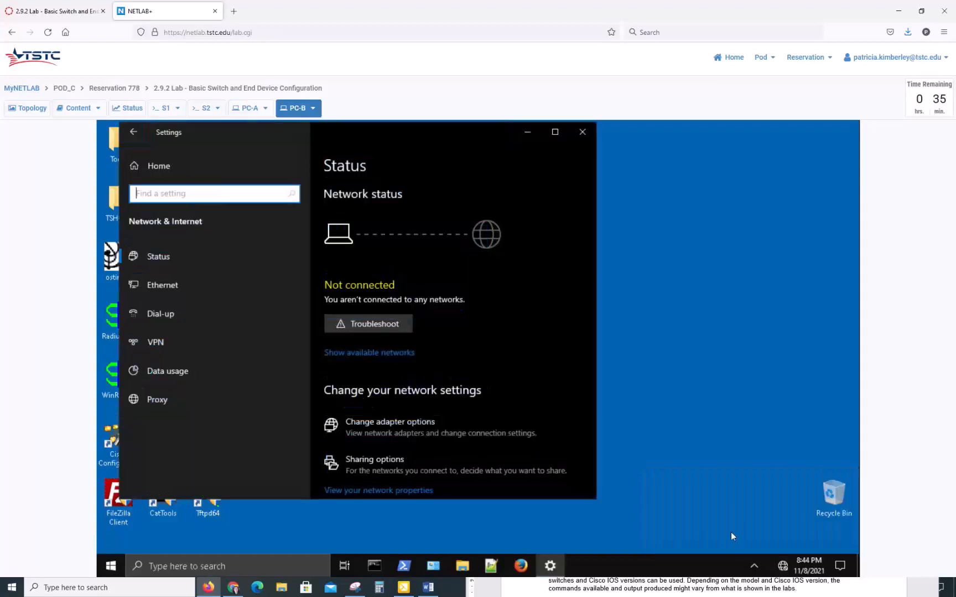
click(401, 428)
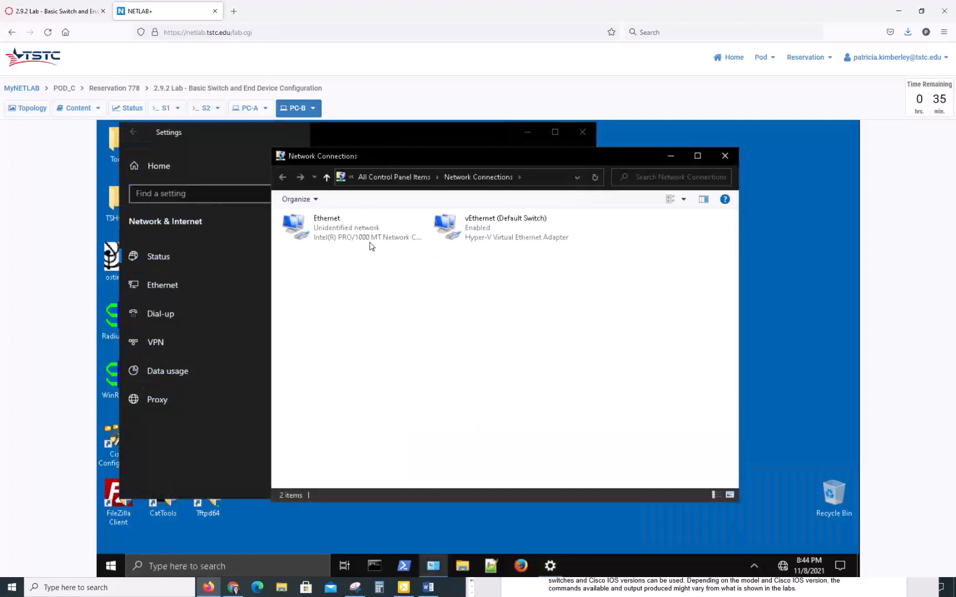
Open the Ethernet adapter's Internet Protocol Version 4 properties on PC-B
right_click(327, 233)
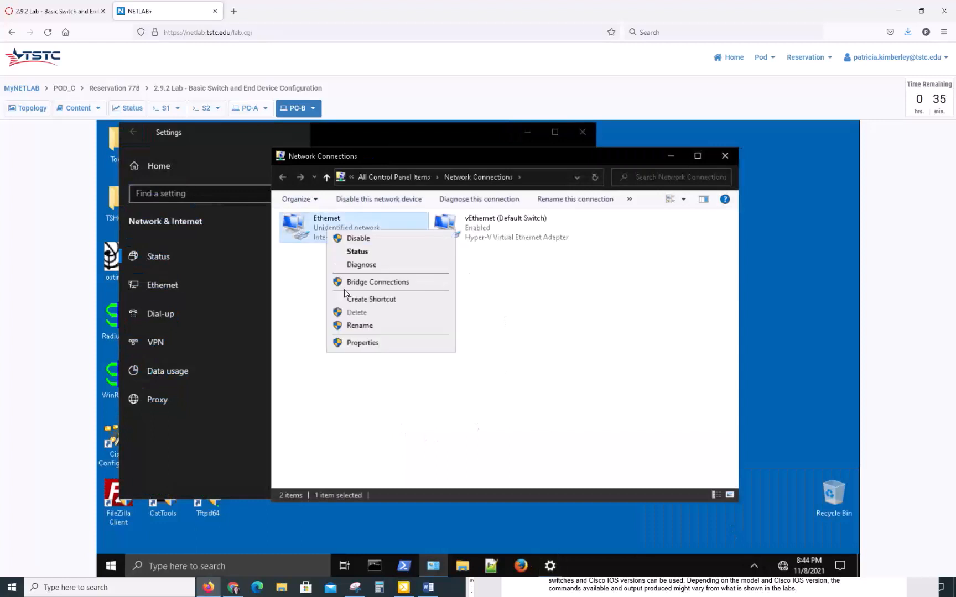
click(360, 345)
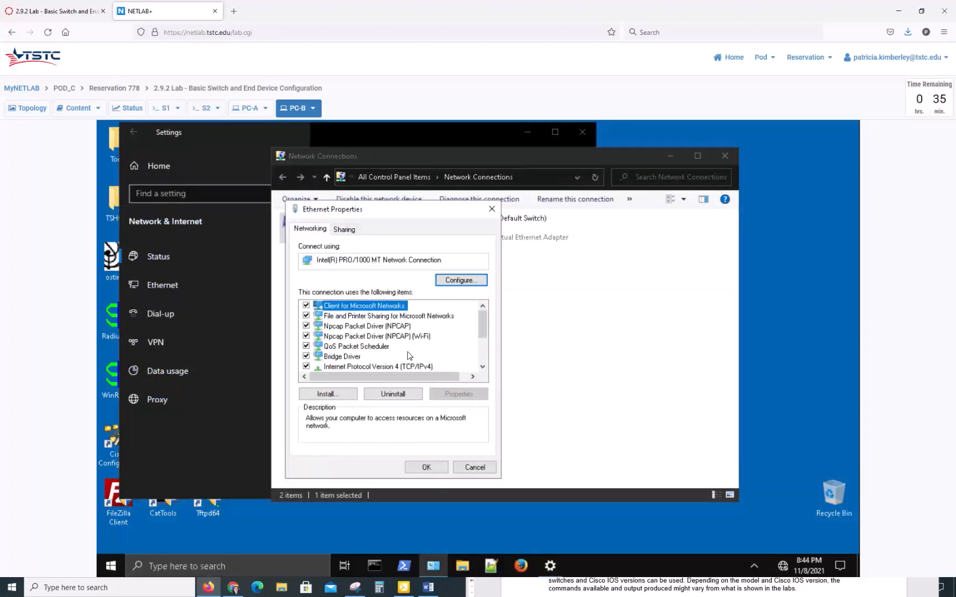
click(418, 368)
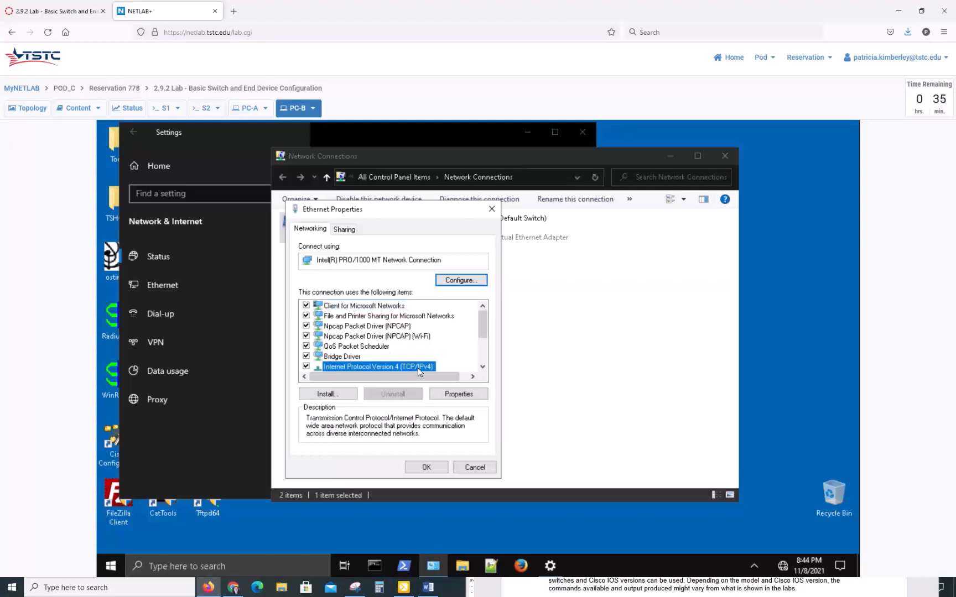
click(453, 395)
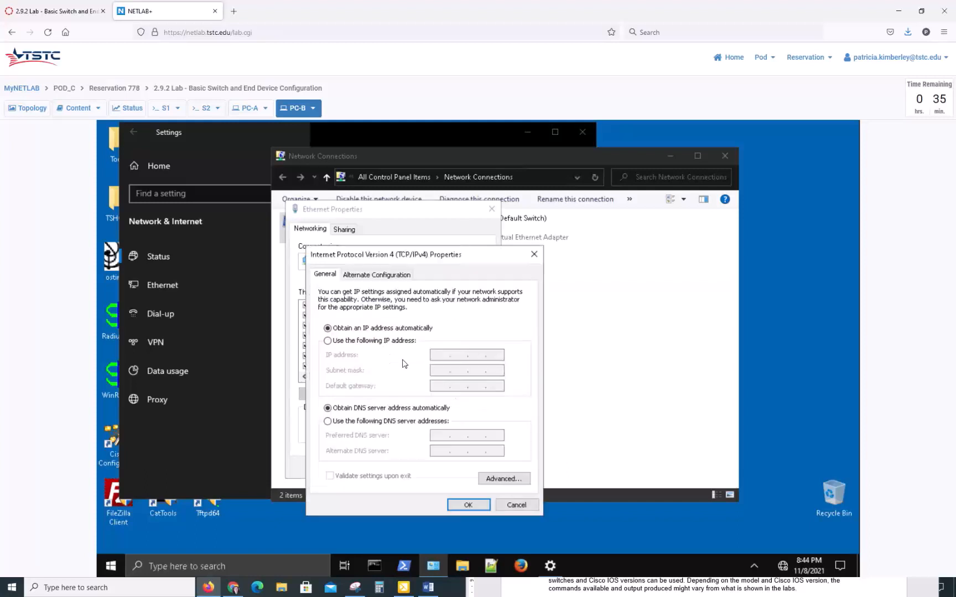
Enter static IP 192.168.1.11 and mask 255.255.255.0 on PC-B, apply, and close adapter properties
click(327, 340)
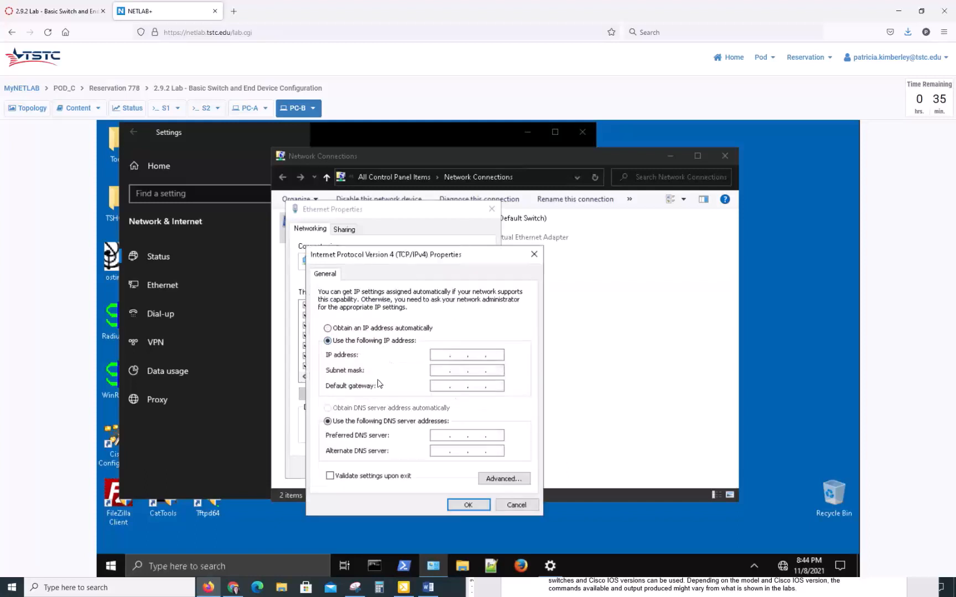
click(440, 355)
text(192 . 168 . 1 . 11)
click(496, 371)
click(468, 506)
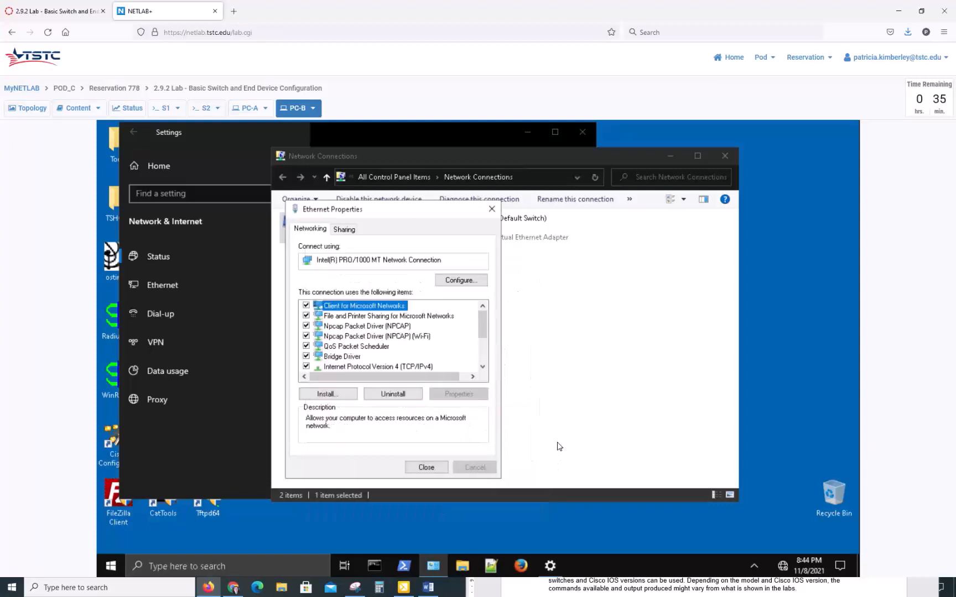
click(427, 469)
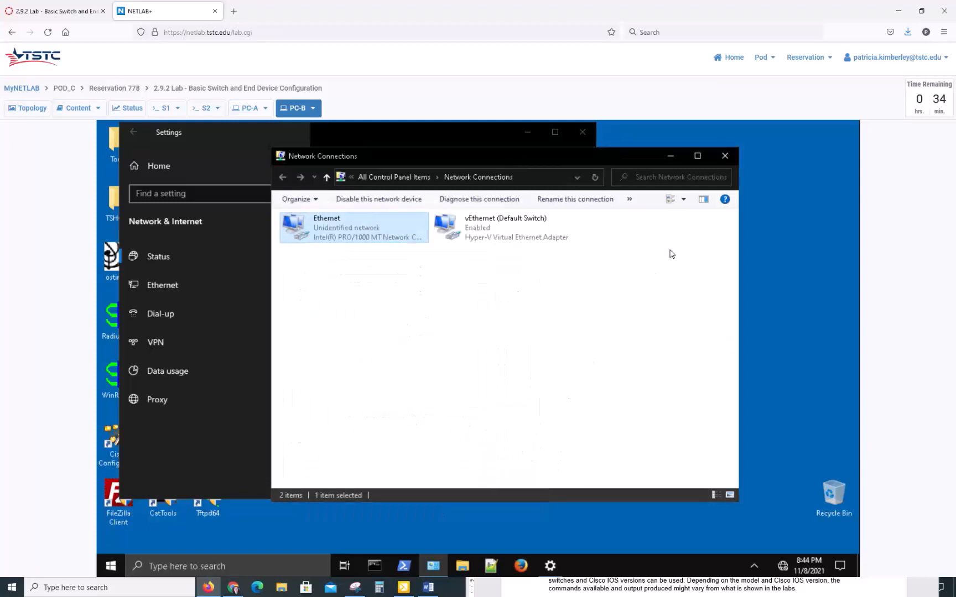
Close PC-B's Network Connections and Settings windows and bring up the S1 console
click(725, 157)
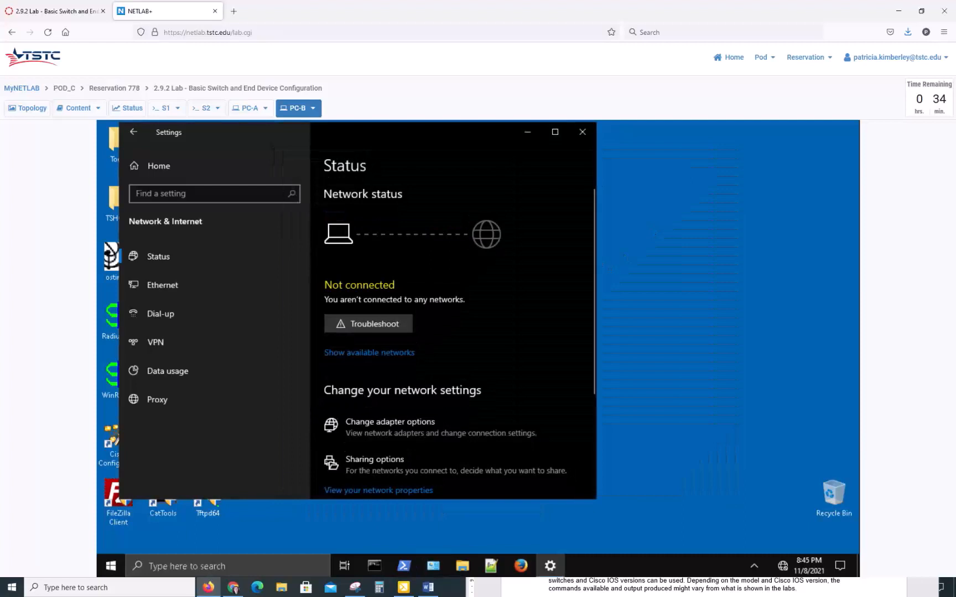
click(582, 132)
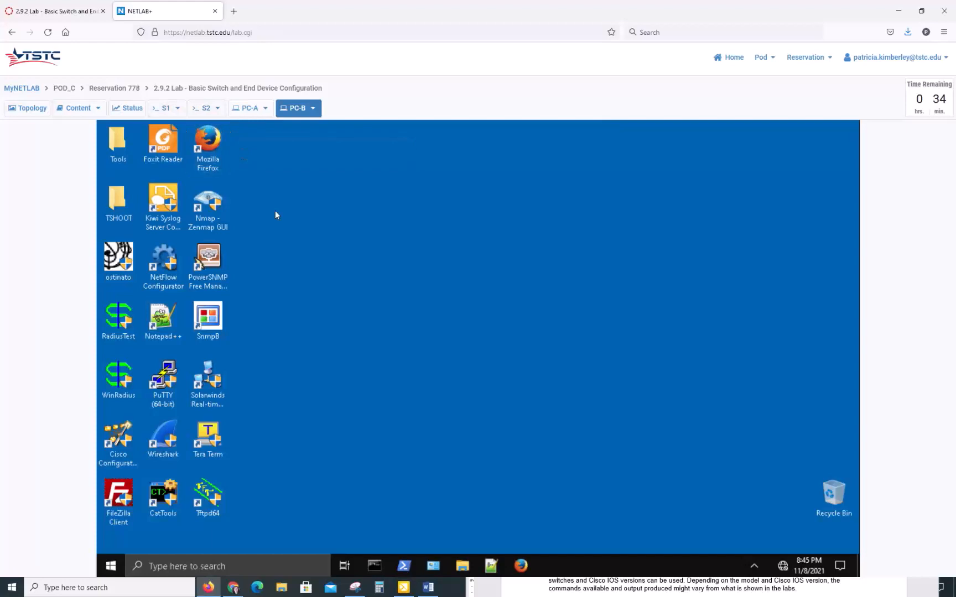
click(178, 110)
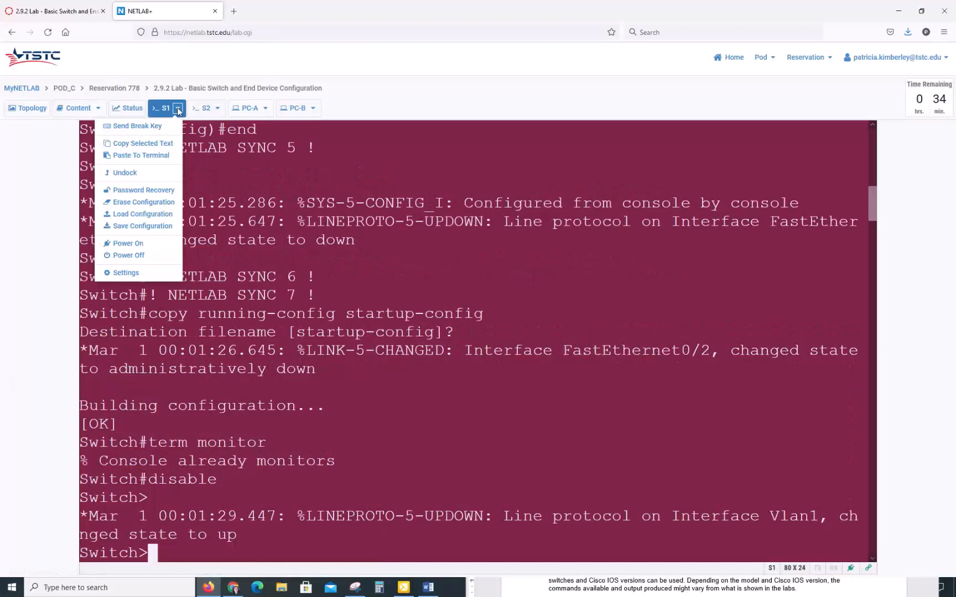
Start saving S1's configuration to both work history and files
click(155, 228)
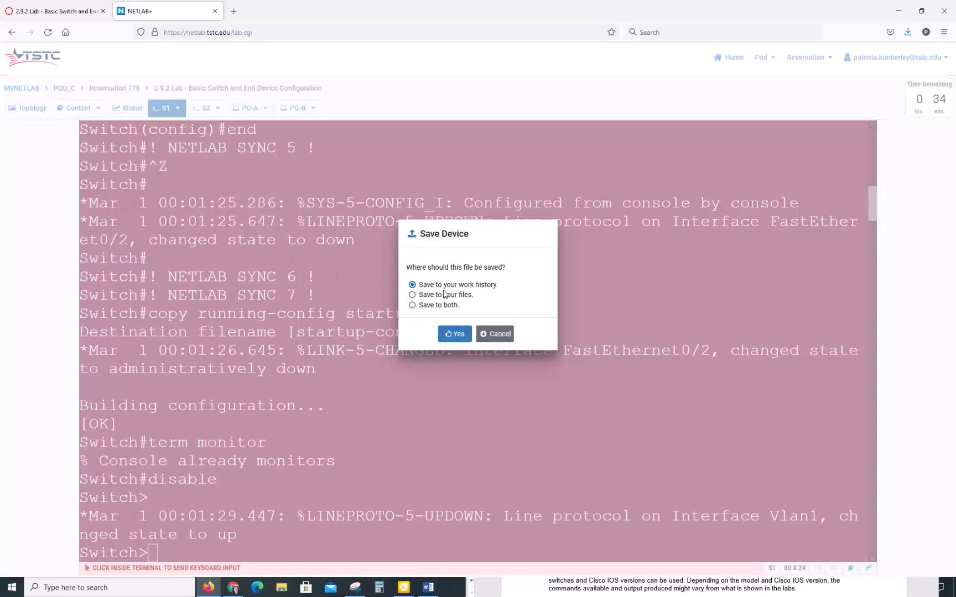
click(412, 305)
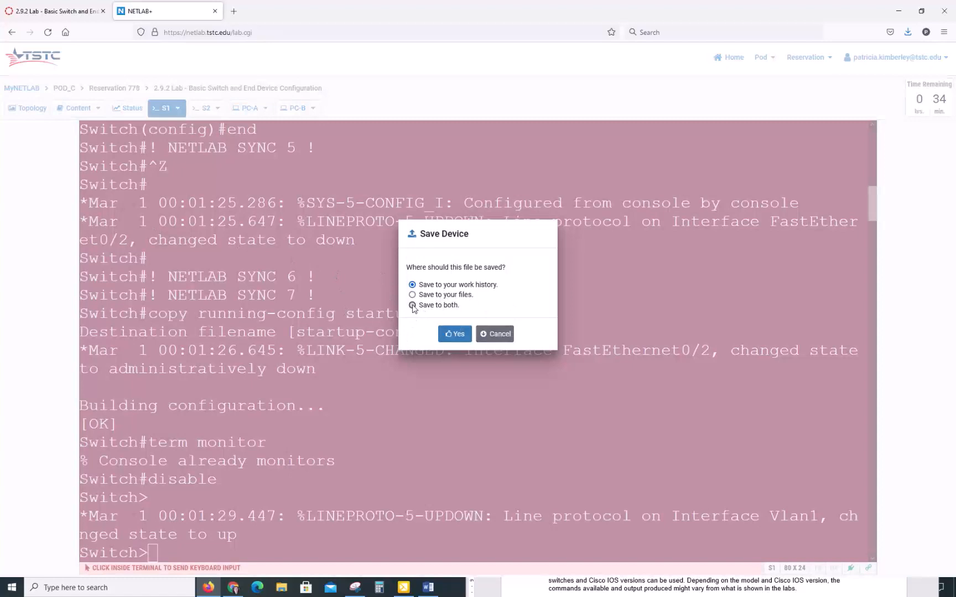
click(457, 335)
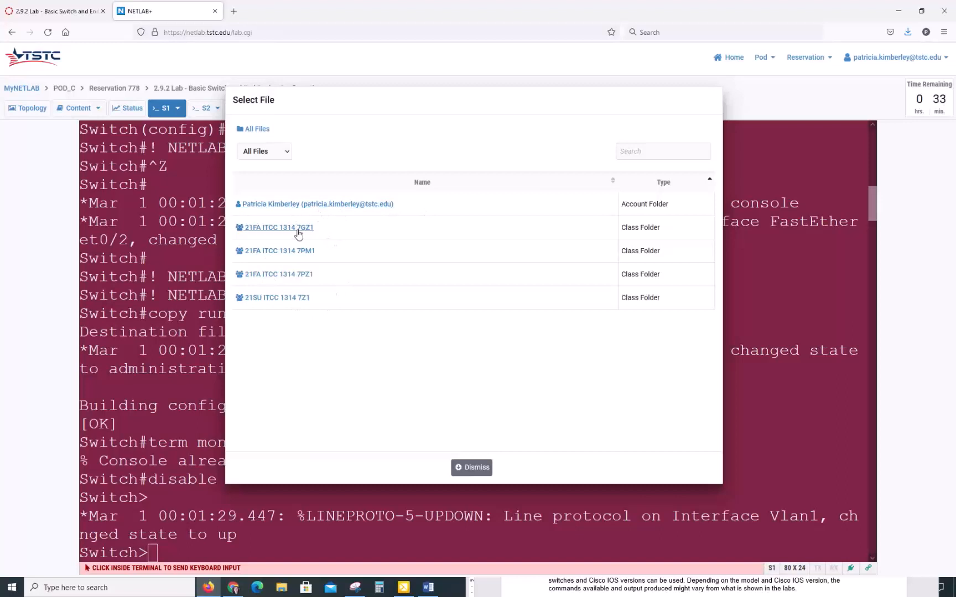
Save it as 'Lab 2.9.2 - S1 Show Run' in the class System Files folder
click(294, 275)
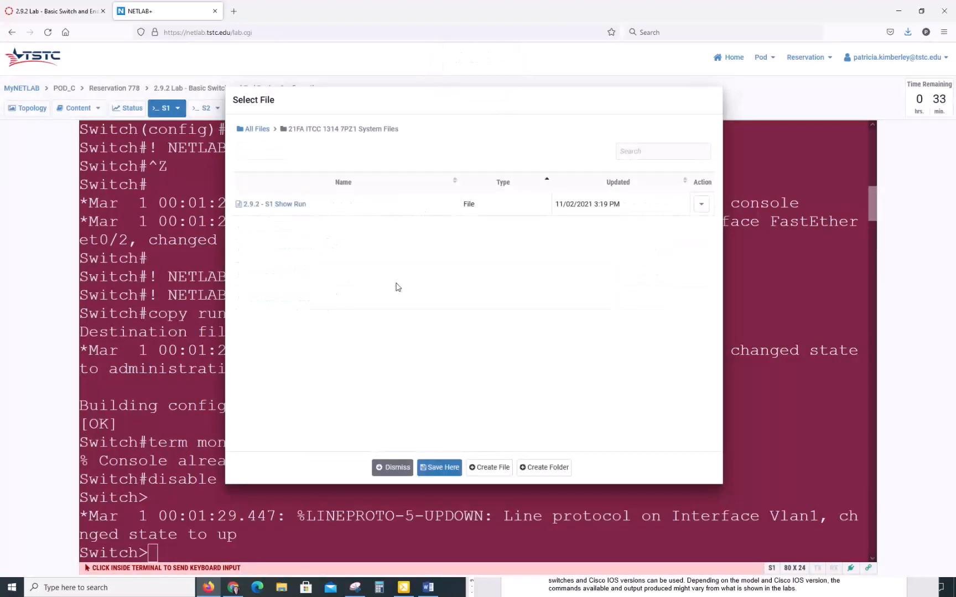
click(442, 469)
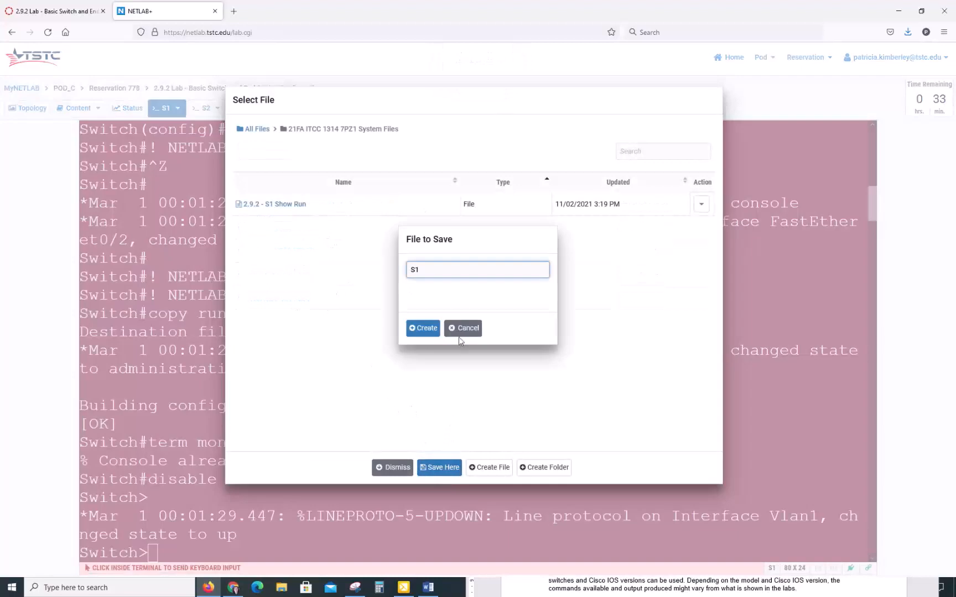
key(BackSpace)
key(BackSpace)
text(Lab 2.9.2 - S1 Show Run)
click(421, 328)
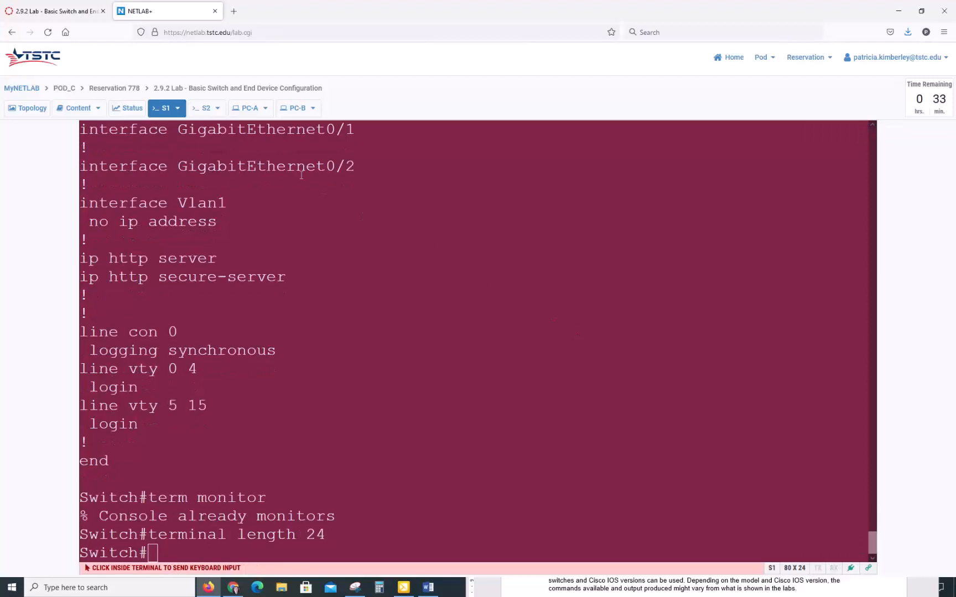
click(216, 111)
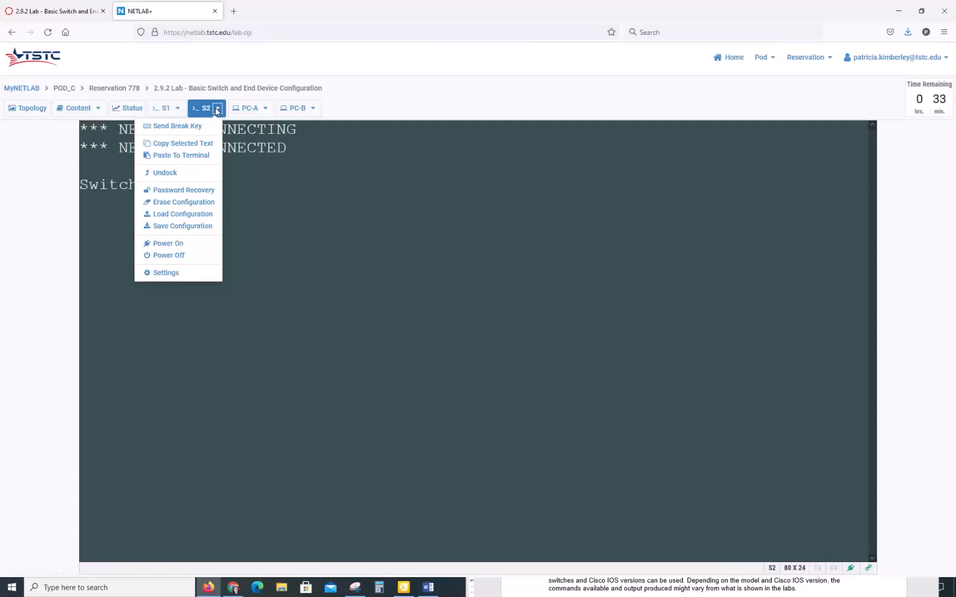
Save S2's configuration to both work history and the class System Files folder
click(200, 228)
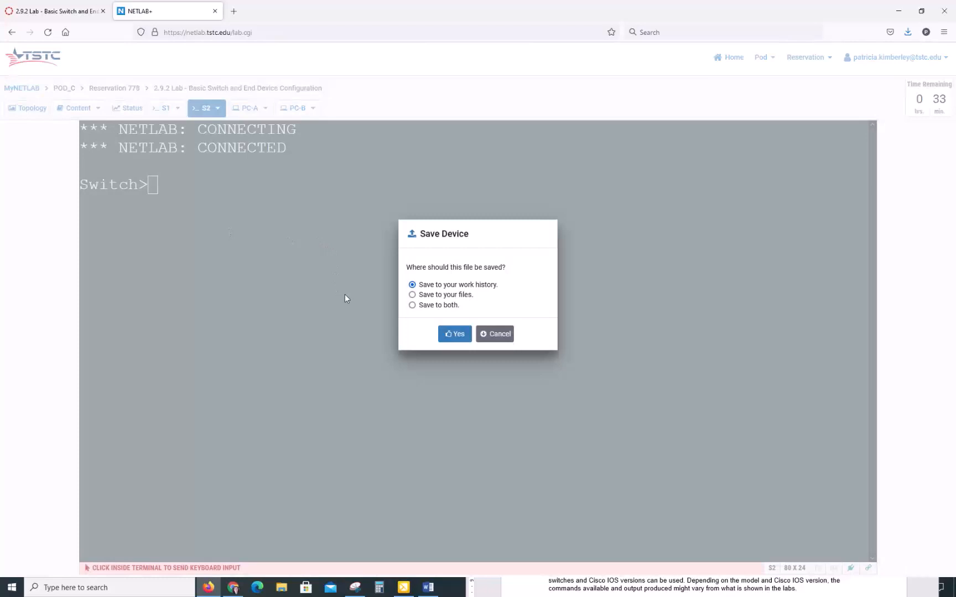
click(413, 305)
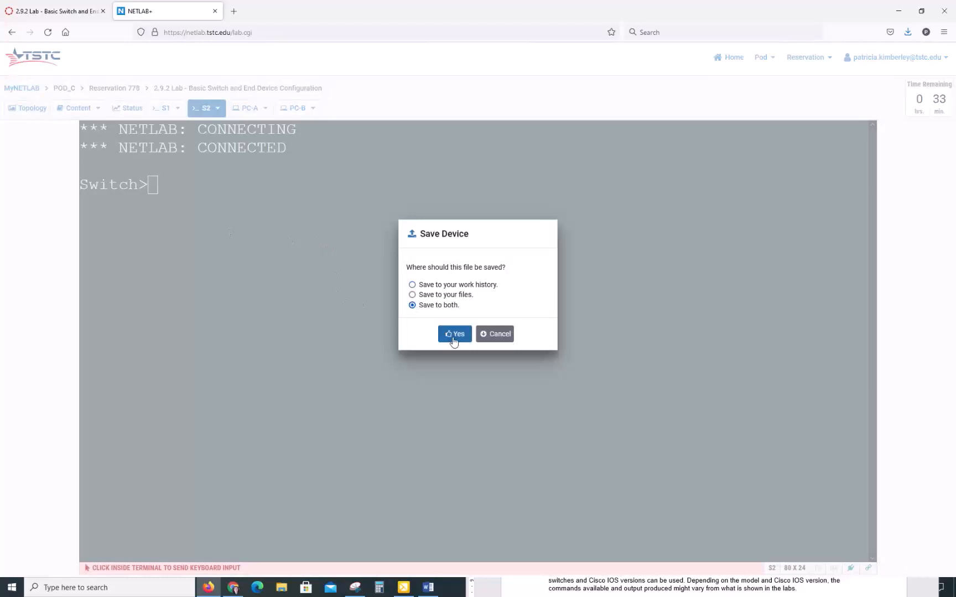
click(459, 335)
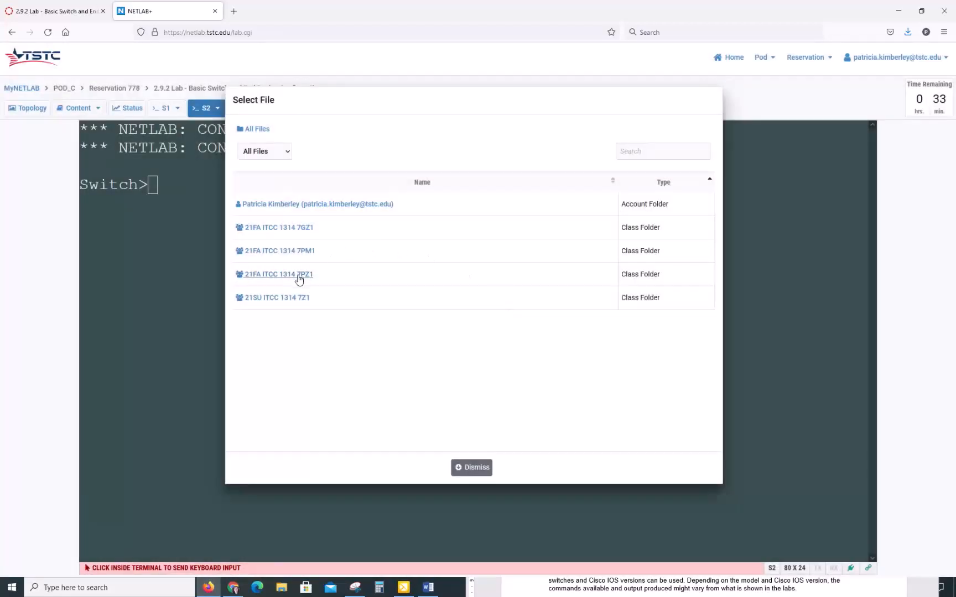
click(300, 274)
click(437, 468)
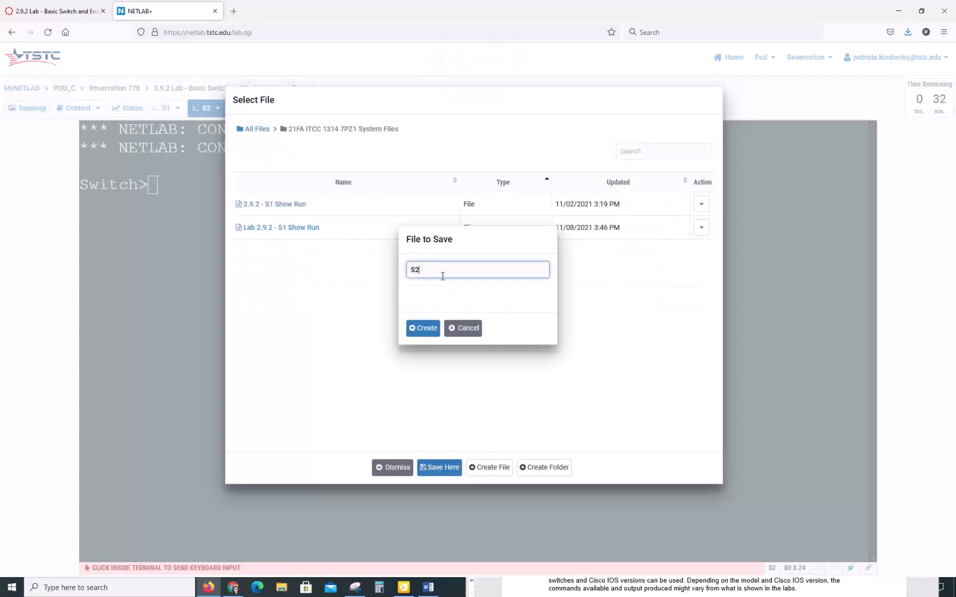
Name the file 'Lab 2.9.2 - S2 Show Run', correcting the mistyped S1, and create it
key(BackSpace)
key(BackSpace)
text(Lab 2.9.2 - S1 Show Run)
click(424, 329)
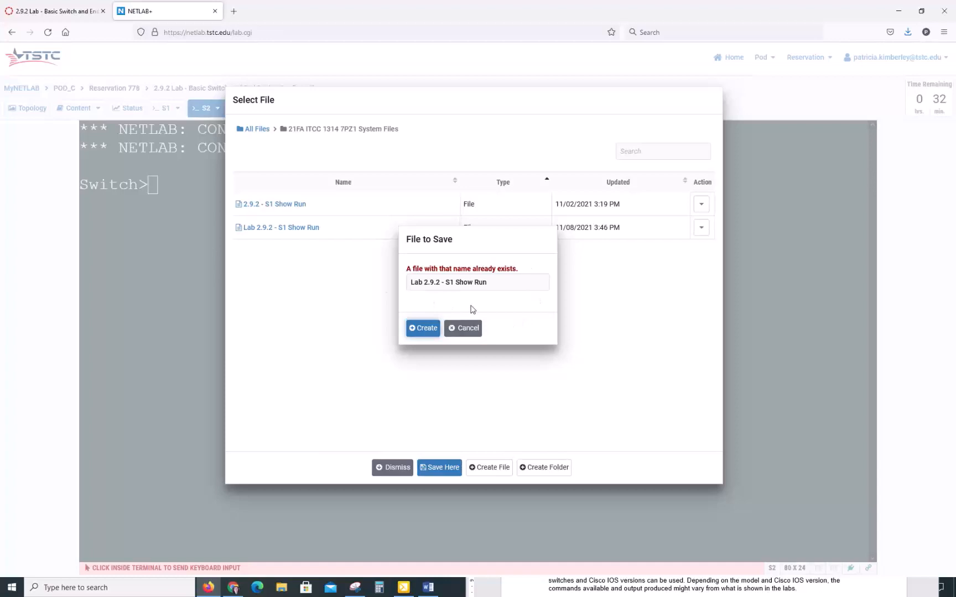
click(449, 283)
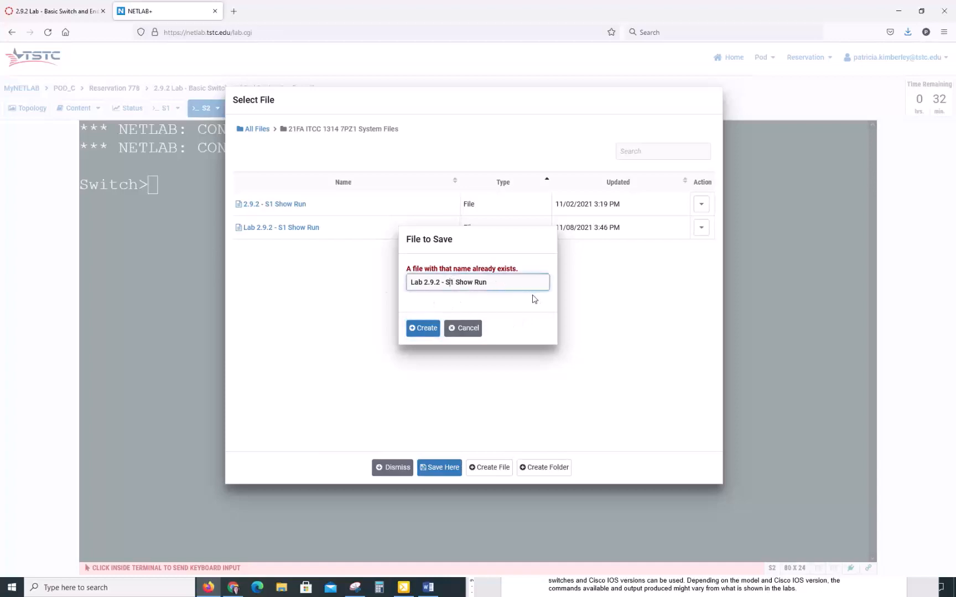
key(Delete)
text(2)
click(417, 332)
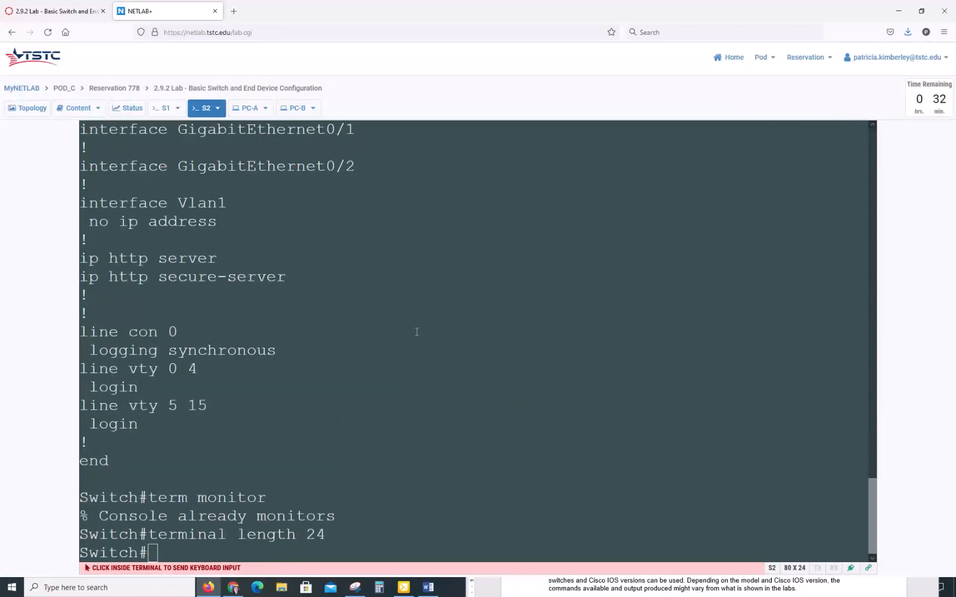
Run ipconfig /all in PC-A's maximized Command Prompt, showing 192.168.1.10 and mask 255.255.255.0
click(247, 112)
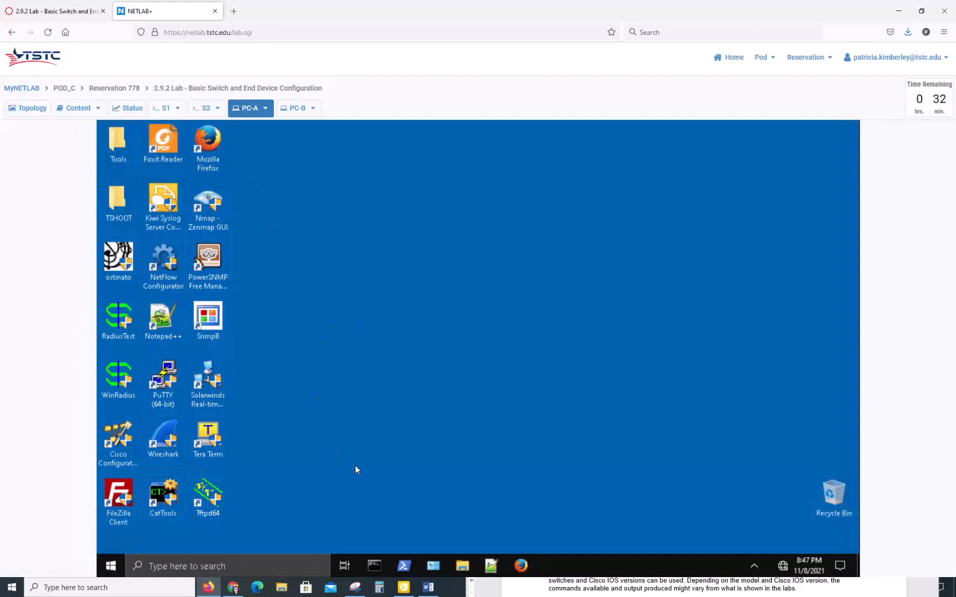
click(375, 566)
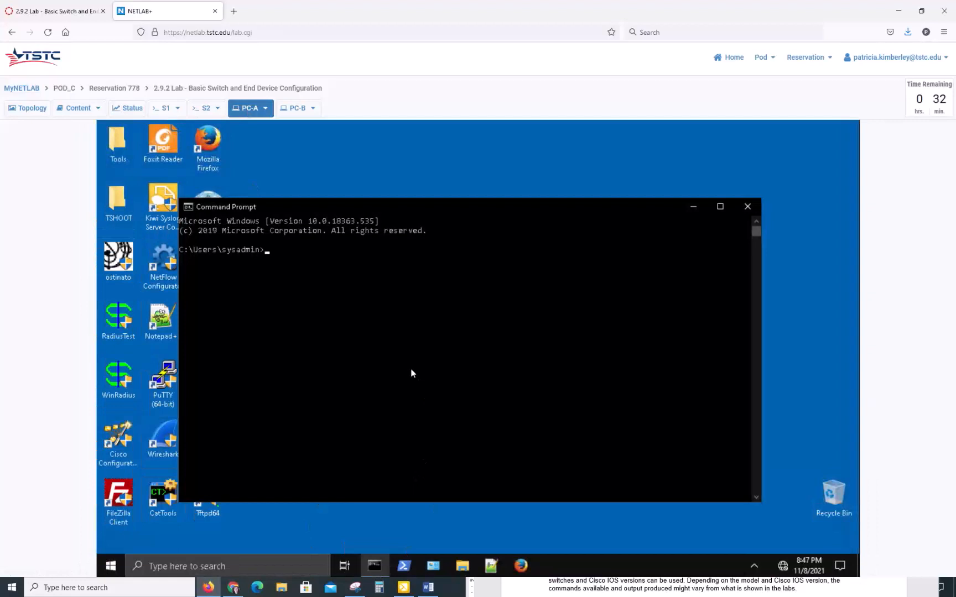
text(ipconfig /all)
key(Return)
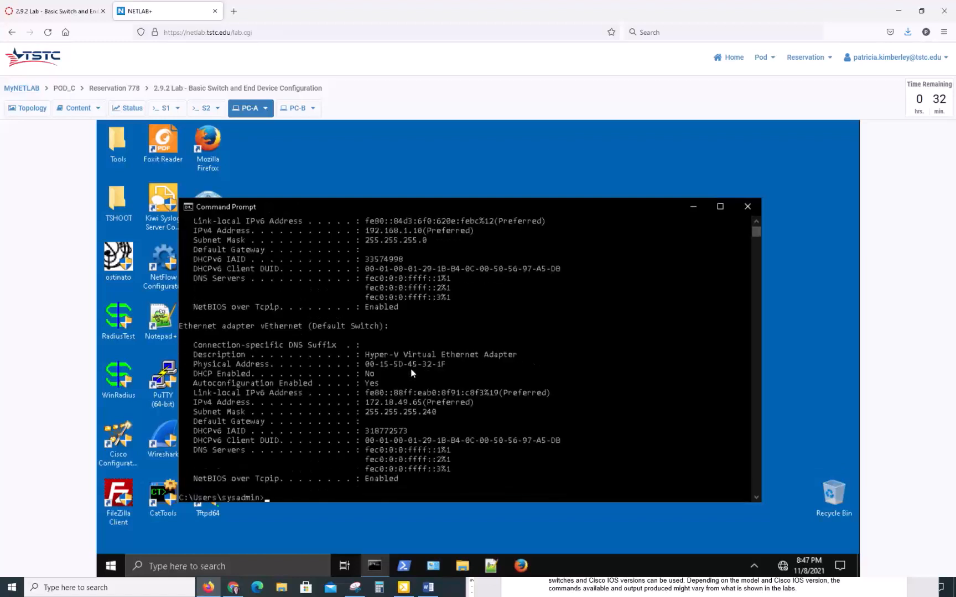
click(722, 207)
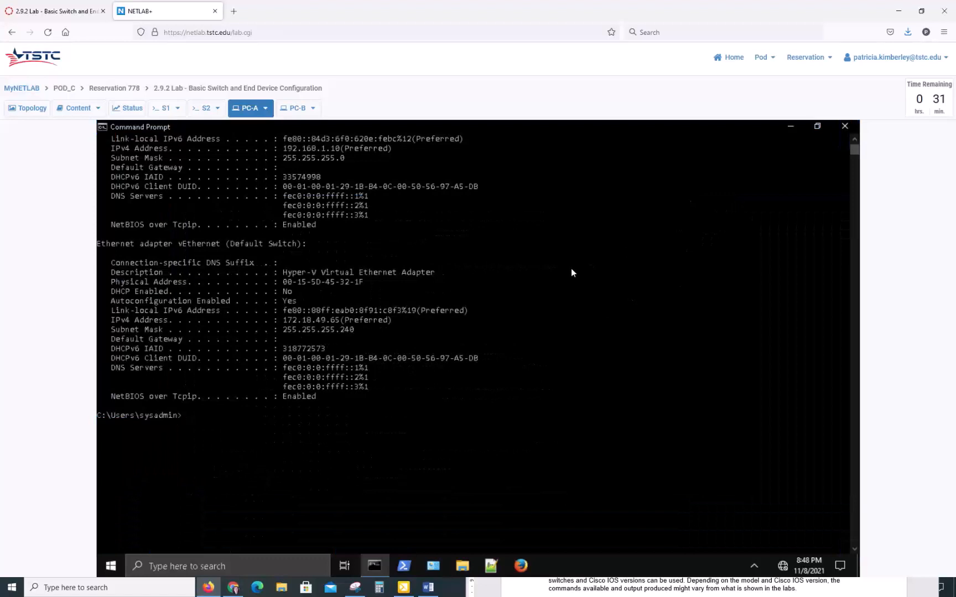
scroll(571, 269, up, 7)
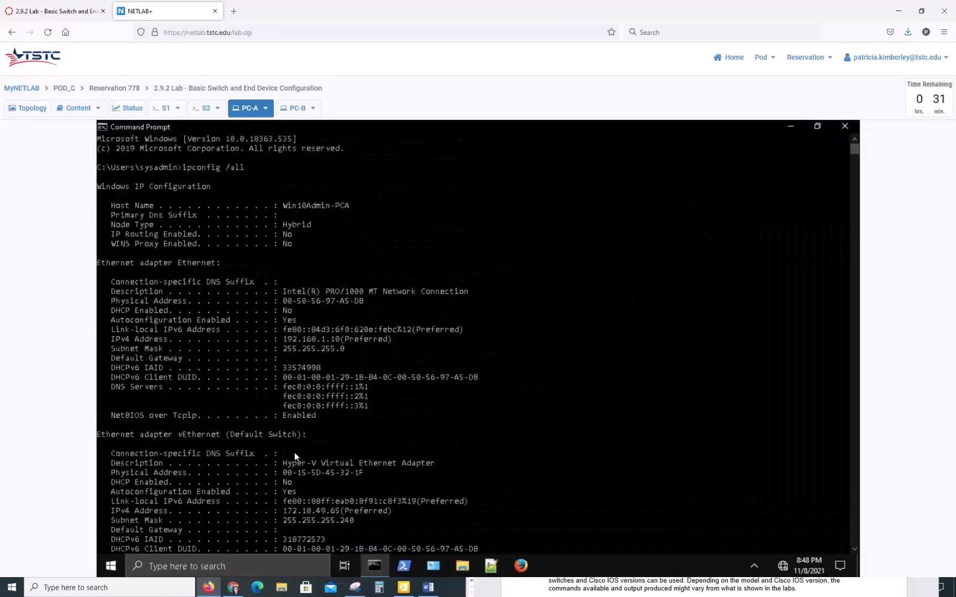
scroll(358, 490, down, 4)
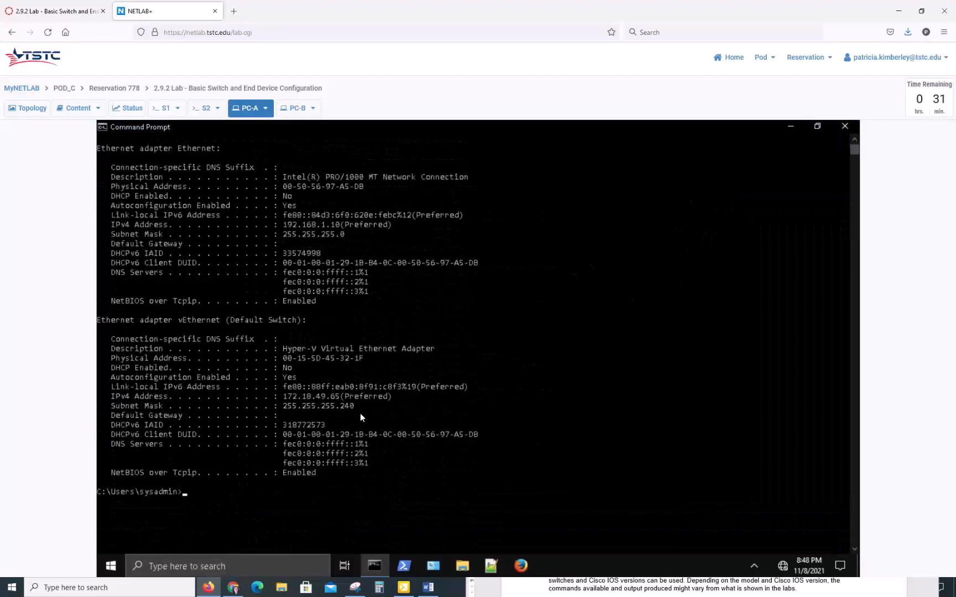
scroll(385, 438, up, 4)
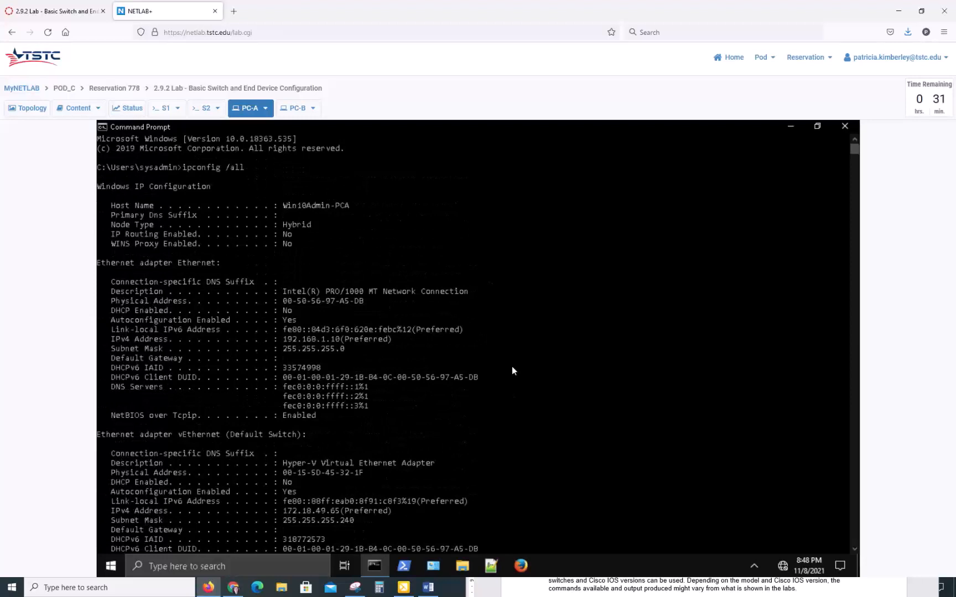
Submit a PC-A screenshot noted 'Lab 2.9.9 - PC-A ipconfig /all'
click(265, 109)
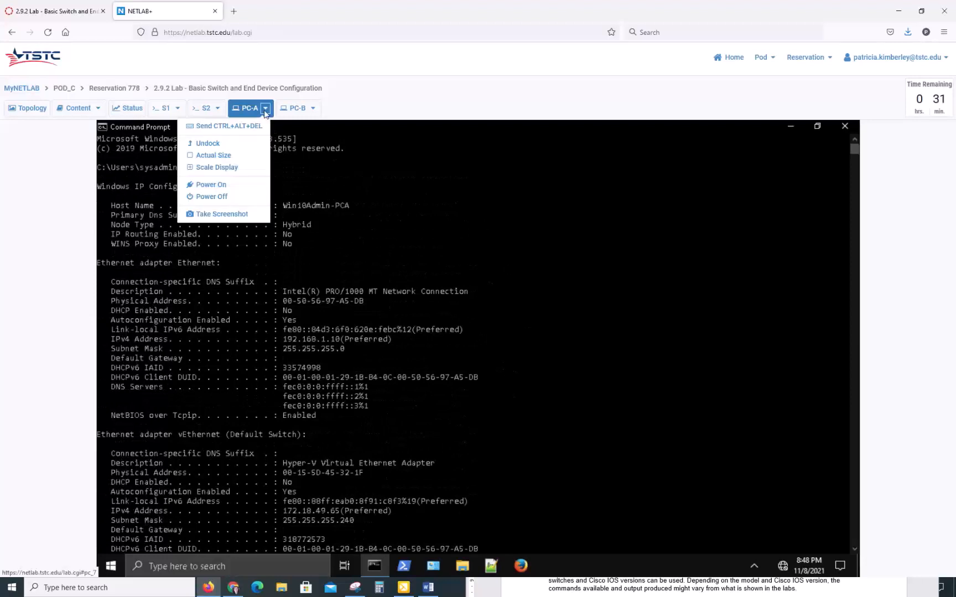
click(261, 215)
click(365, 354)
text(Lab 2.9.9 - )
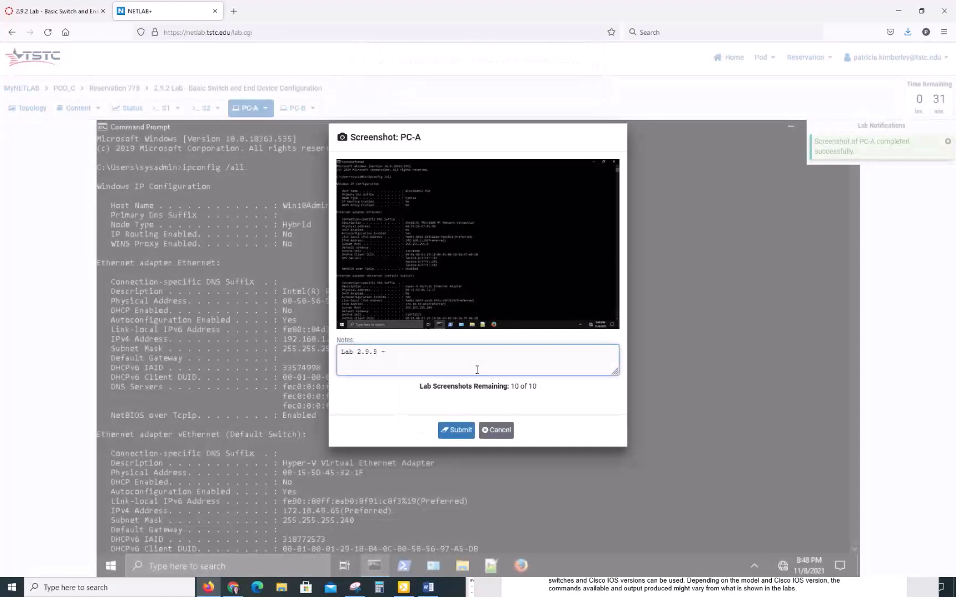
text(PC-A ipconfi)
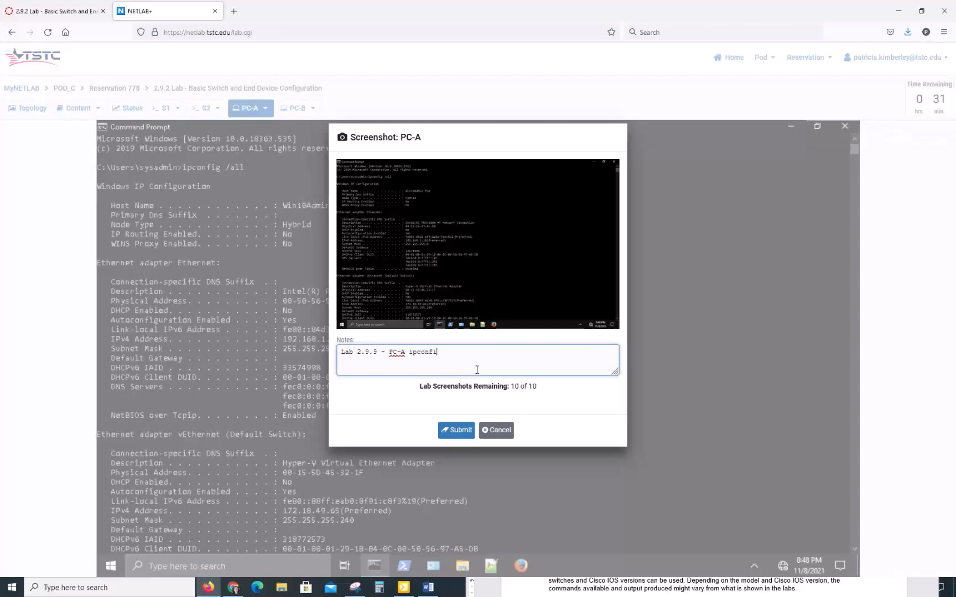
text(g /all)
click(455, 431)
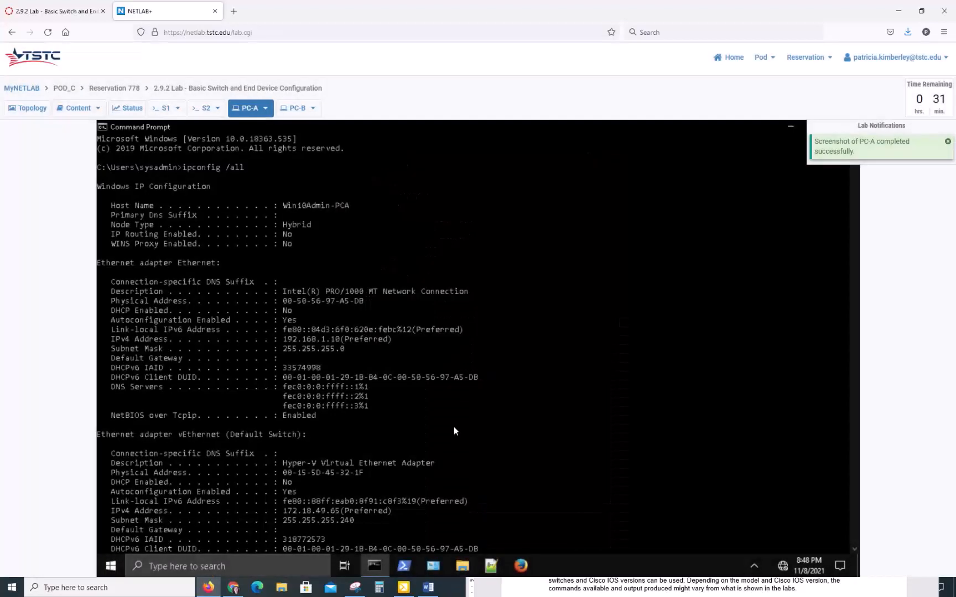
scroll(453, 427, down, 11)
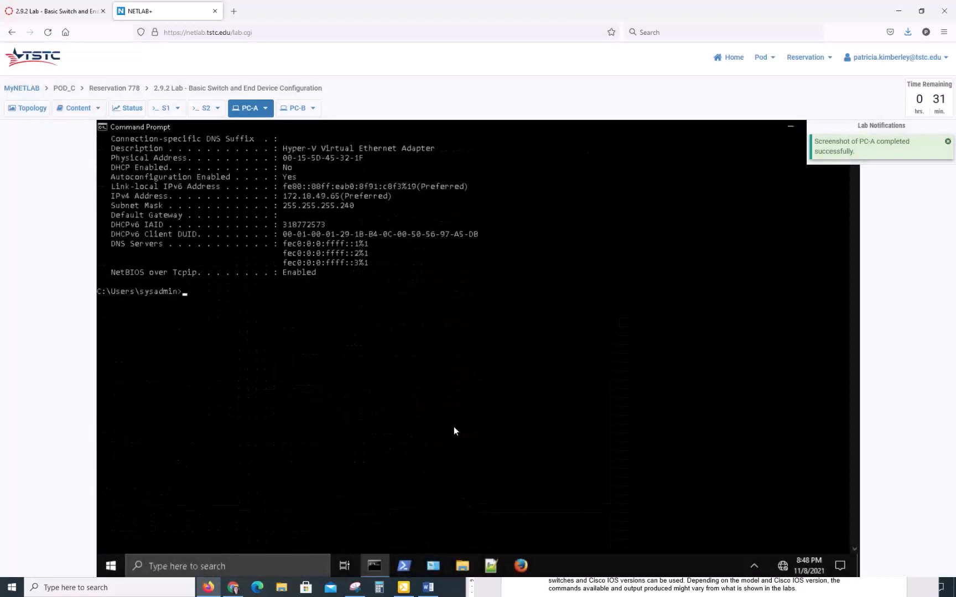
Run ping 192.168.1.11 on PC-A and check the four replies with 0% loss
text(ping )
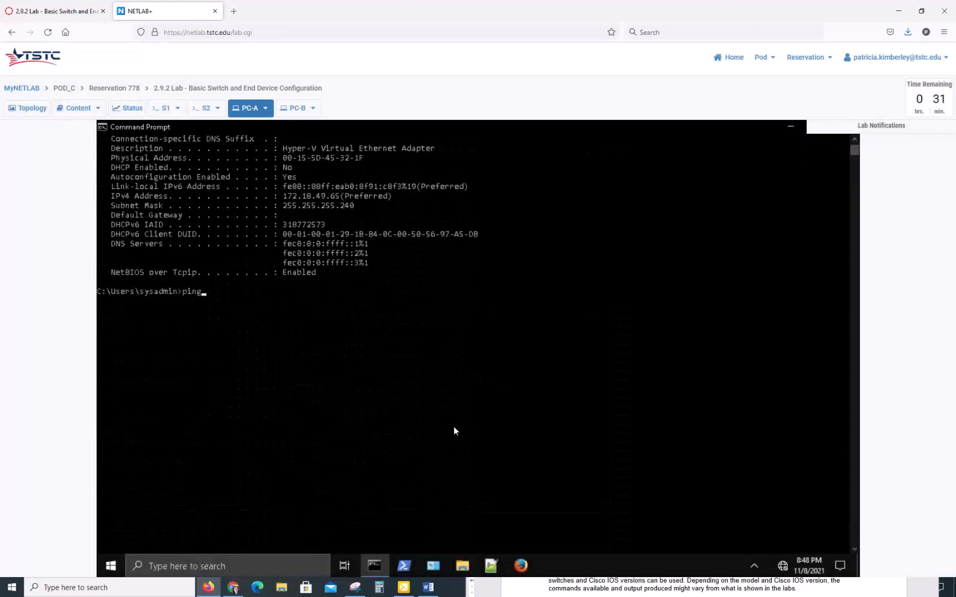
text(192.168.1.11)
key(Return)
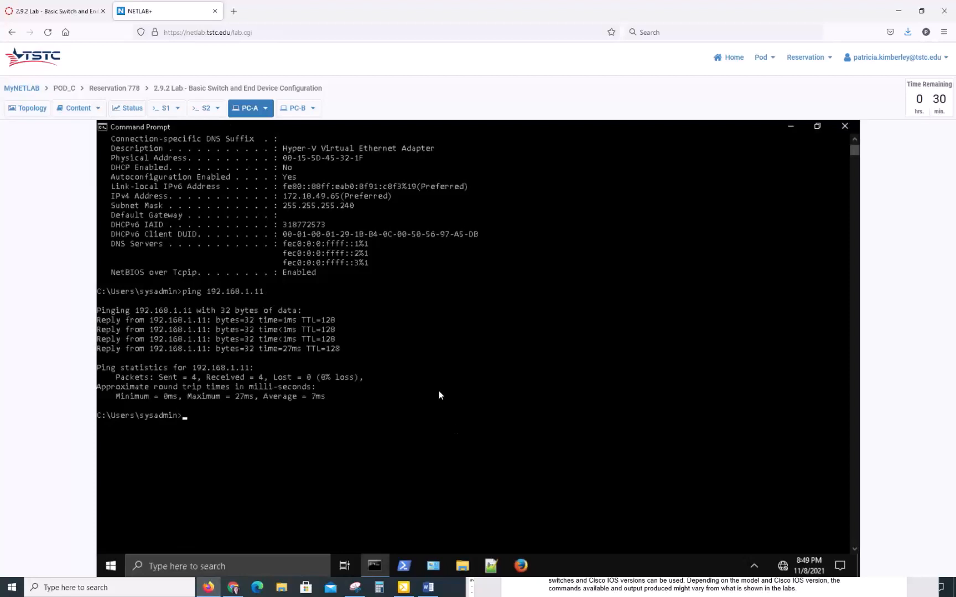
scroll(439, 395, up, 4)
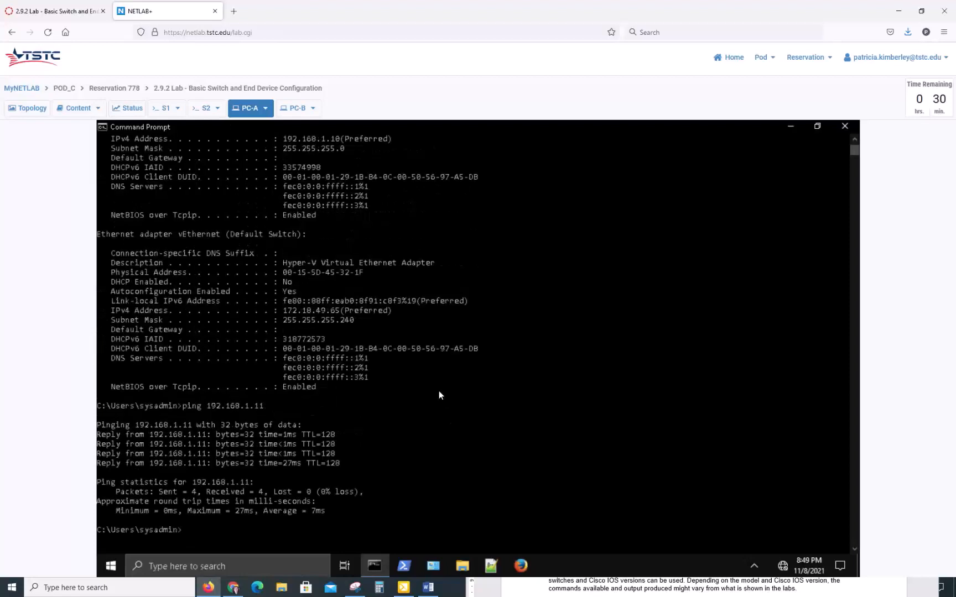
scroll(438, 395, up, 2)
scroll(439, 395, down, 4)
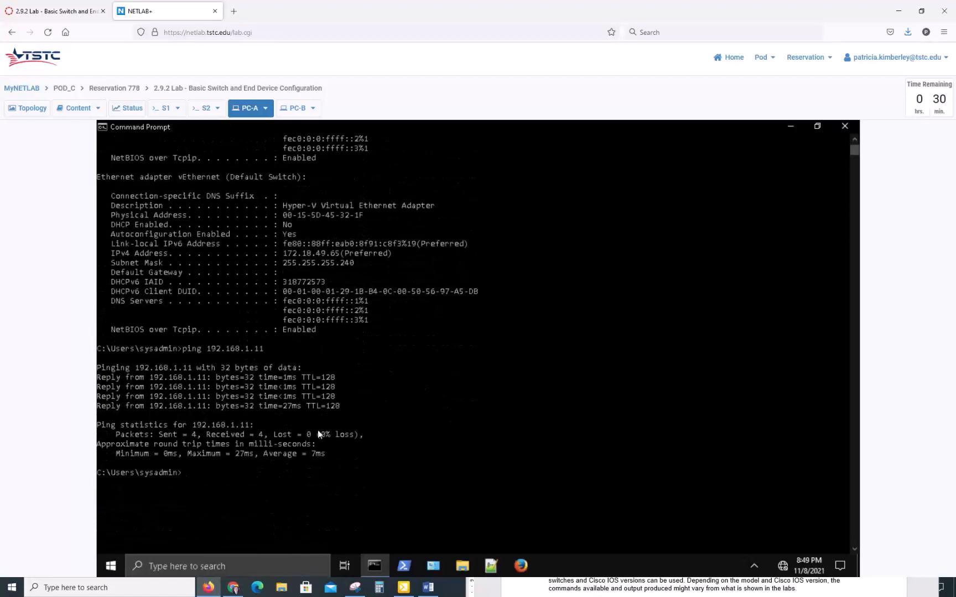
scroll(317, 431, down, 2)
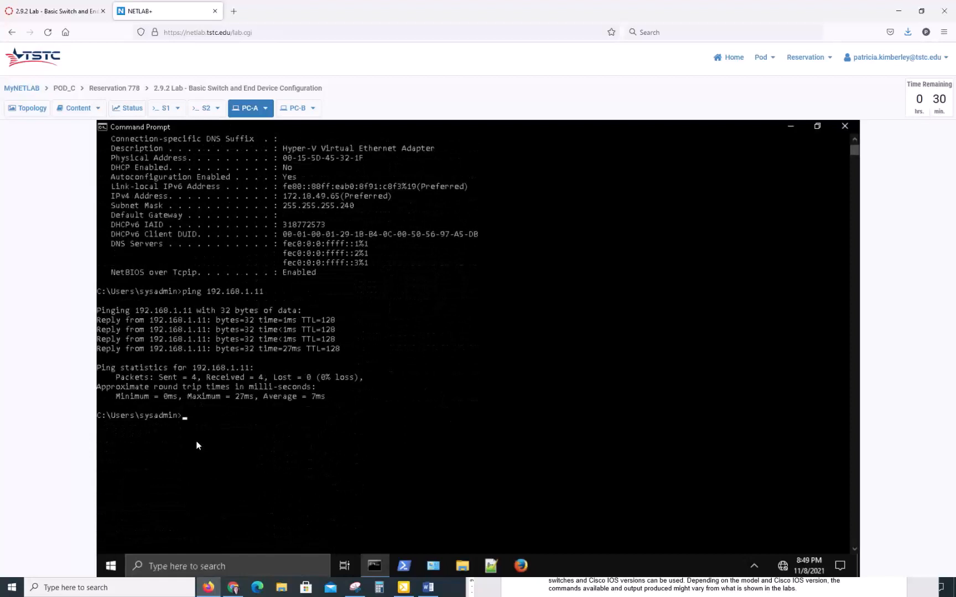
Submit a PC-A screenshot of the ping results noted 'Lab 2.9.2 - PC-A ping to PC-B'
click(269, 111)
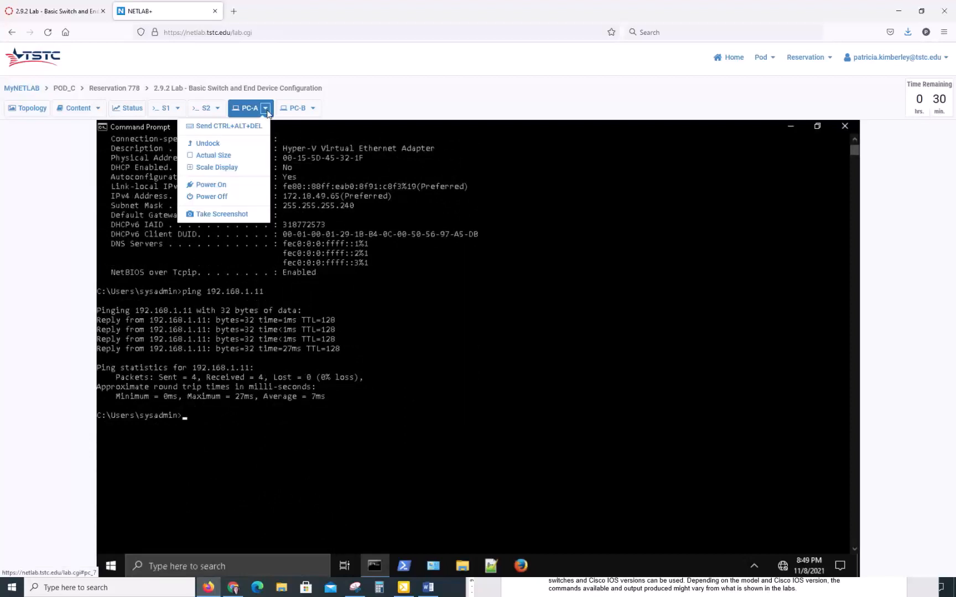
click(226, 214)
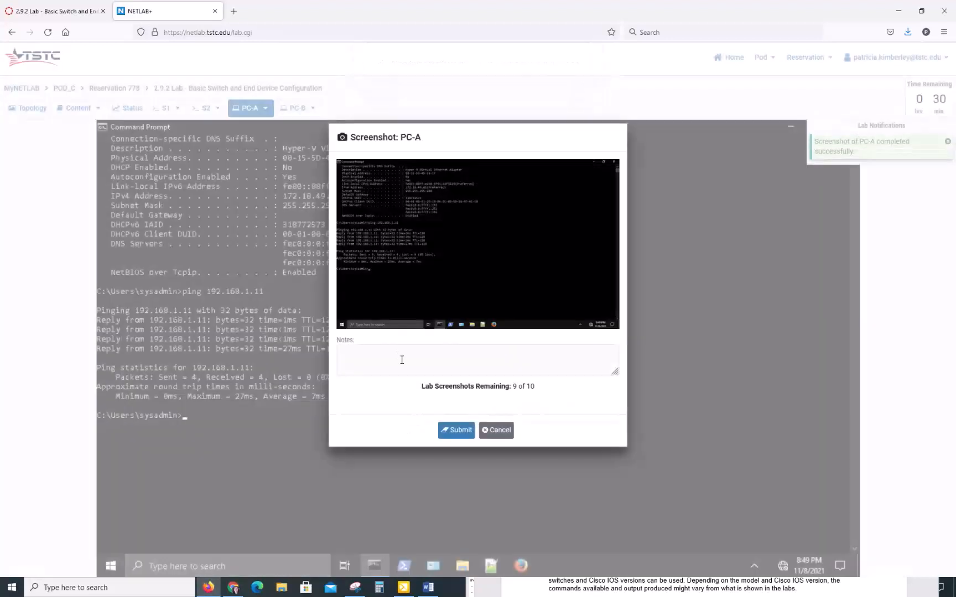
click(375, 357)
text(Lab 2.)
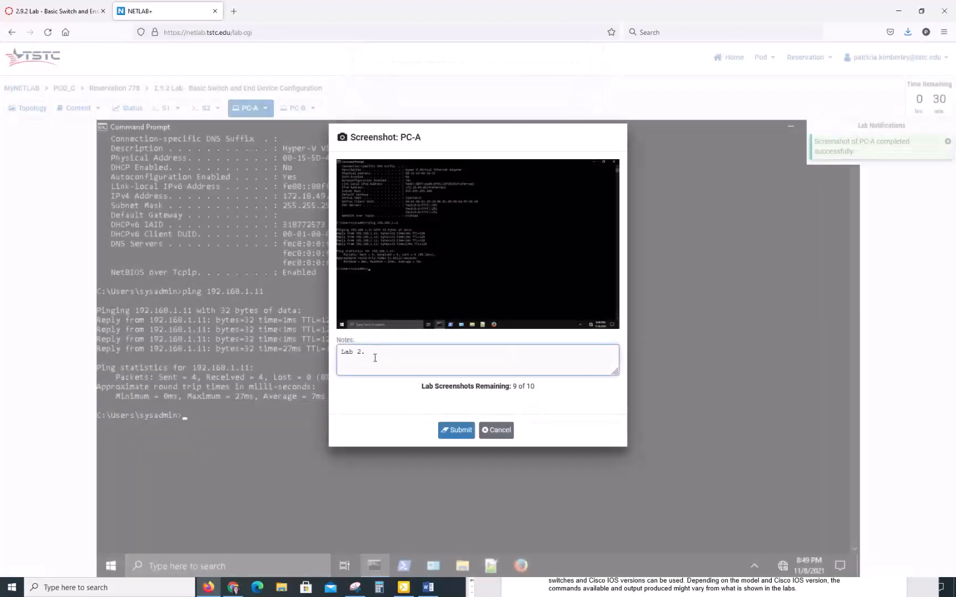
text(9.2 - PC-A ping to PC)
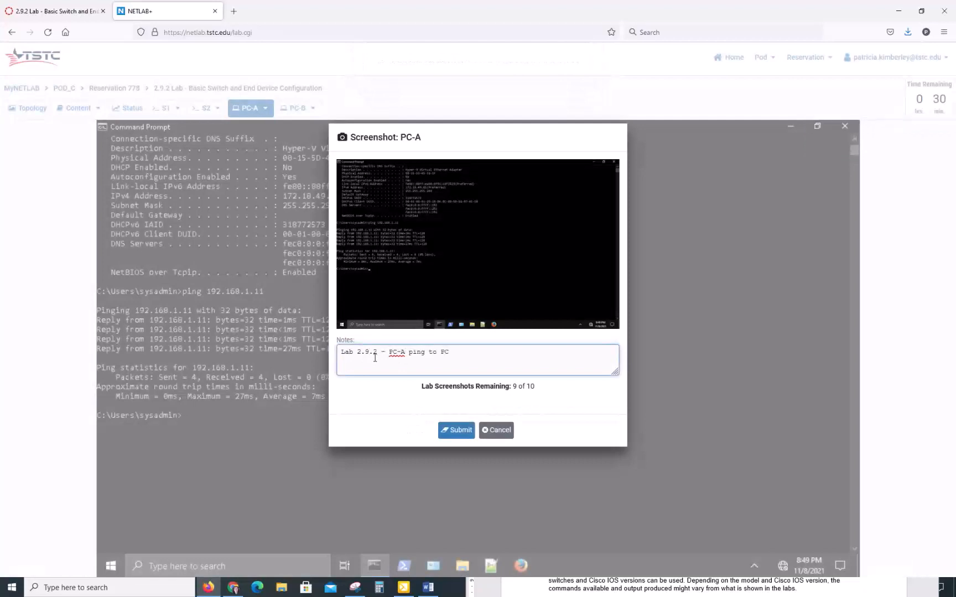
text(-B)
click(455, 431)
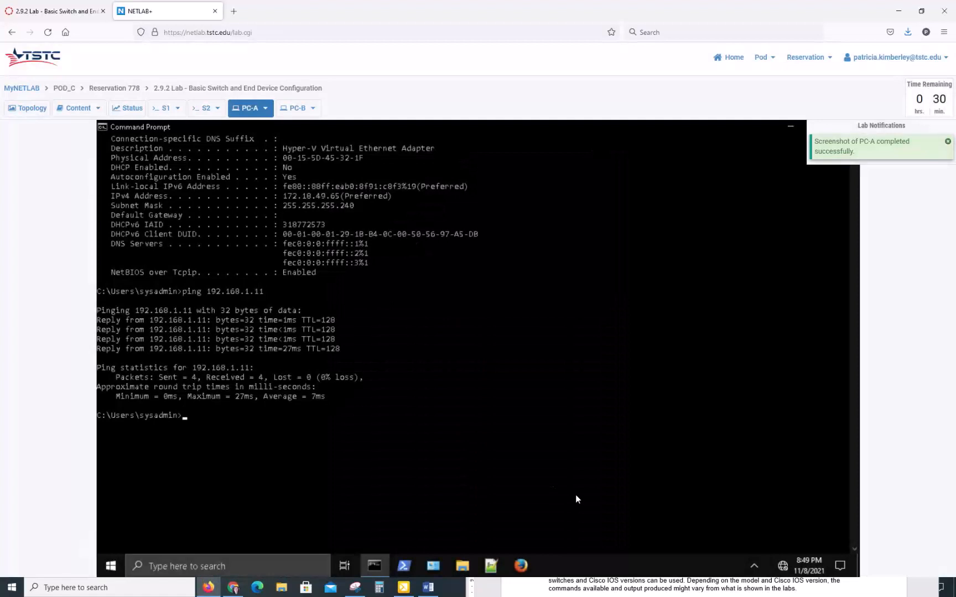